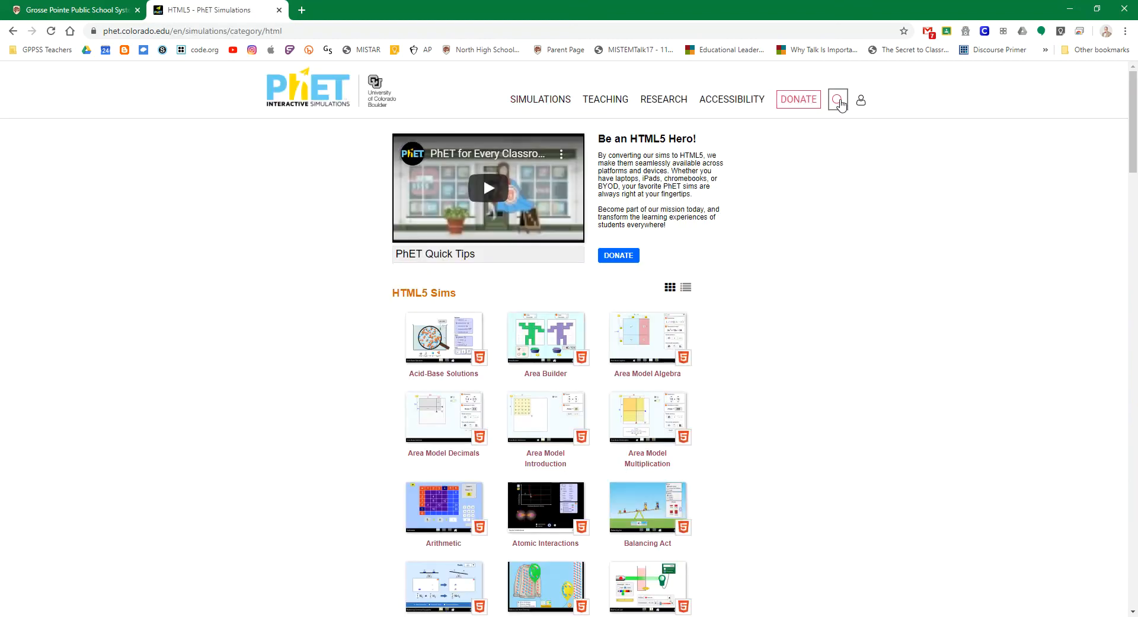
# Search the PhET site for "springs" and open the Masses and Springs simulation page.
pyautogui.click(838, 101)
pyautogui.write('spo')
pyautogui.press('BackSpace')
pyautogui.press('BackSpace')
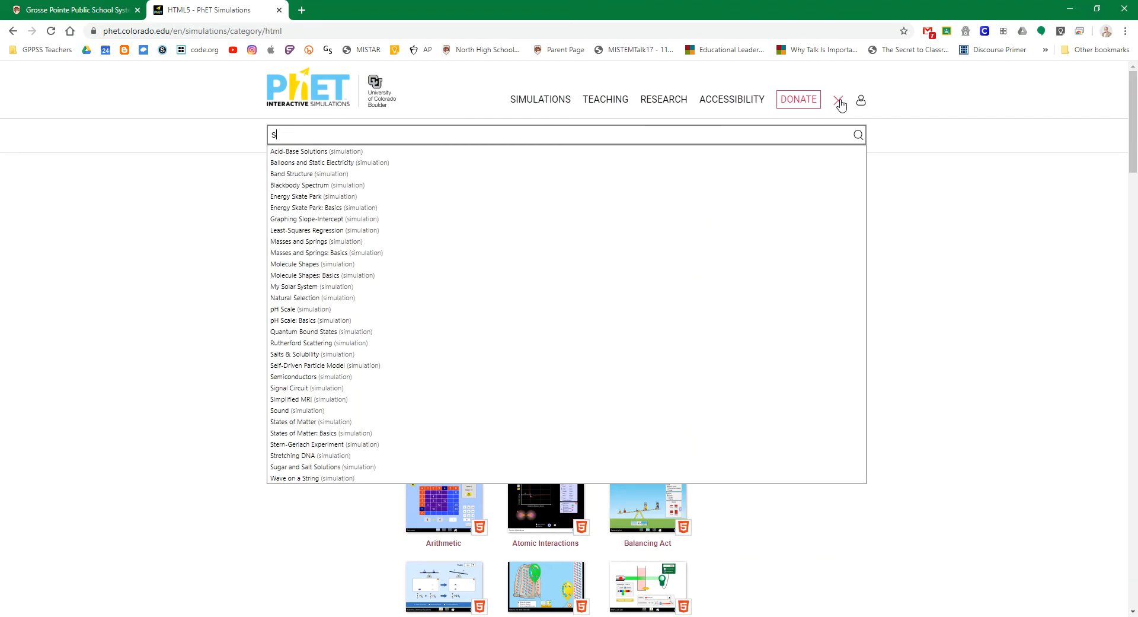
pyautogui.write('prings')
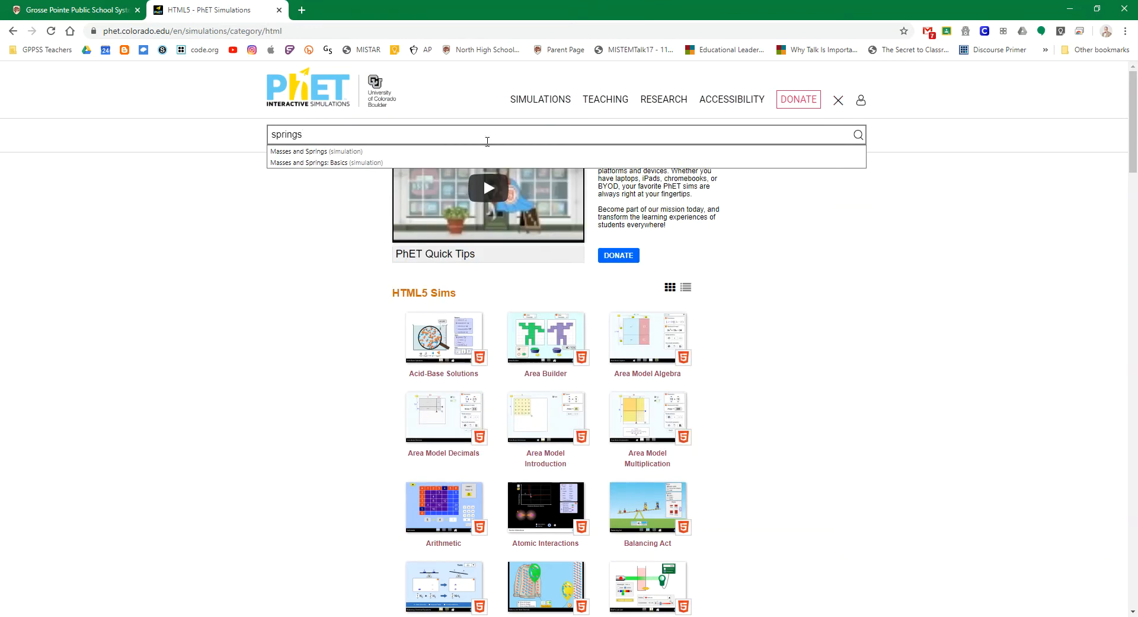
pyautogui.click(315, 153)
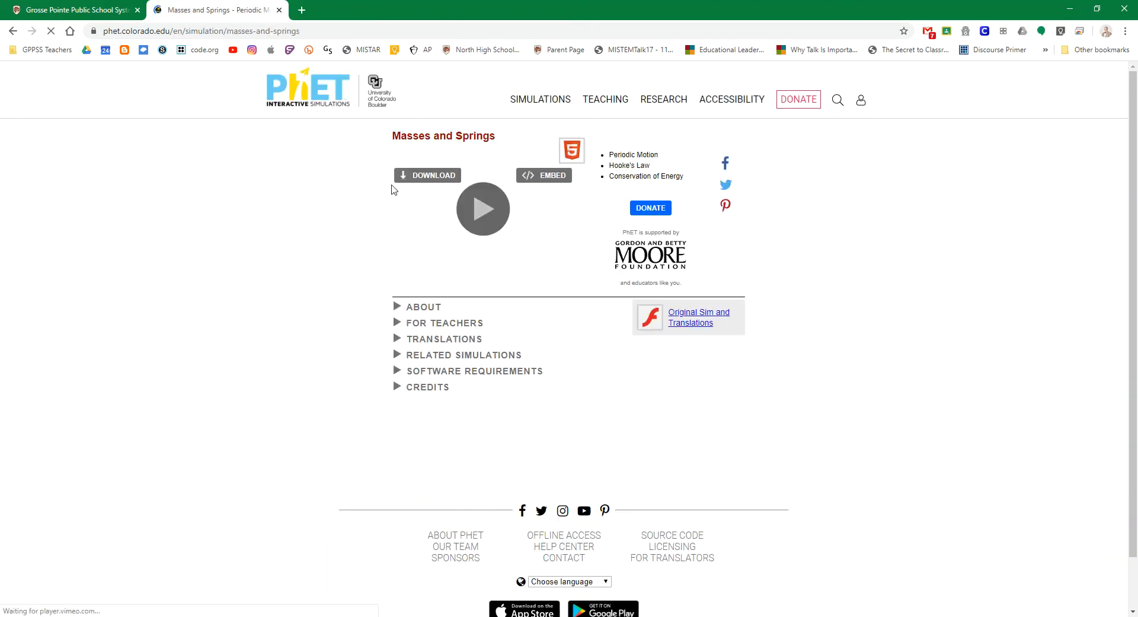
# Launch the Masses and Springs simulation and open its Lab screen.
pyautogui.click(484, 211)
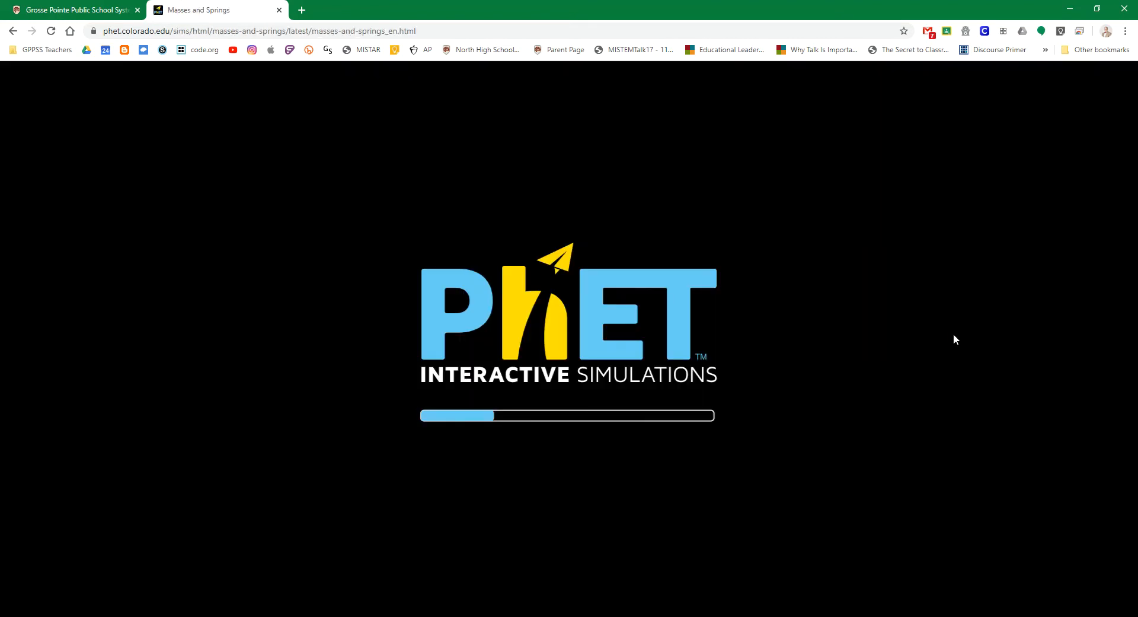
pyautogui.click(889, 300)
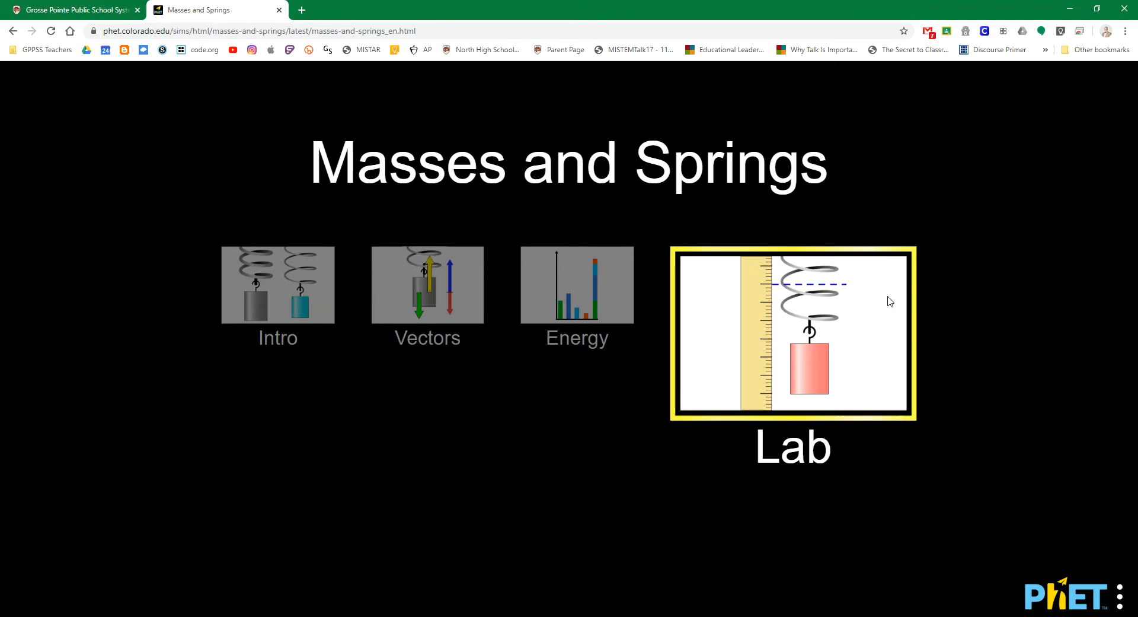
pyautogui.click(821, 349)
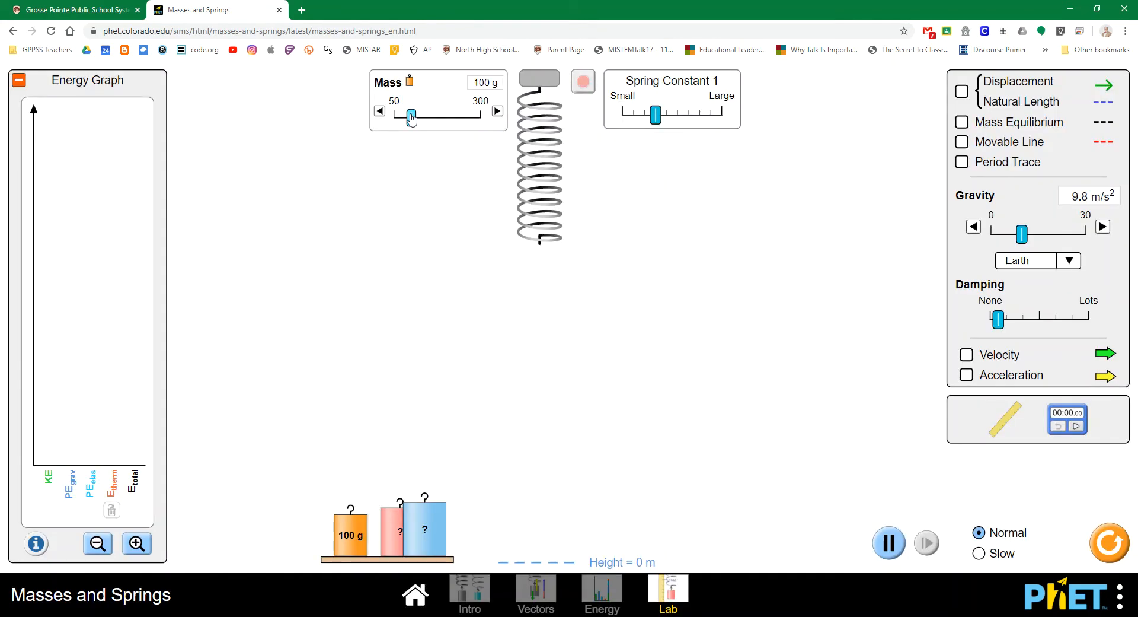
# Hang the adjustable mass from the spring at 50 g and set the damping to None.
pyautogui.moveTo(411, 118); pyautogui.dragTo(392, 119)
pyautogui.moveTo(359, 521); pyautogui.dragTo(540, 278)
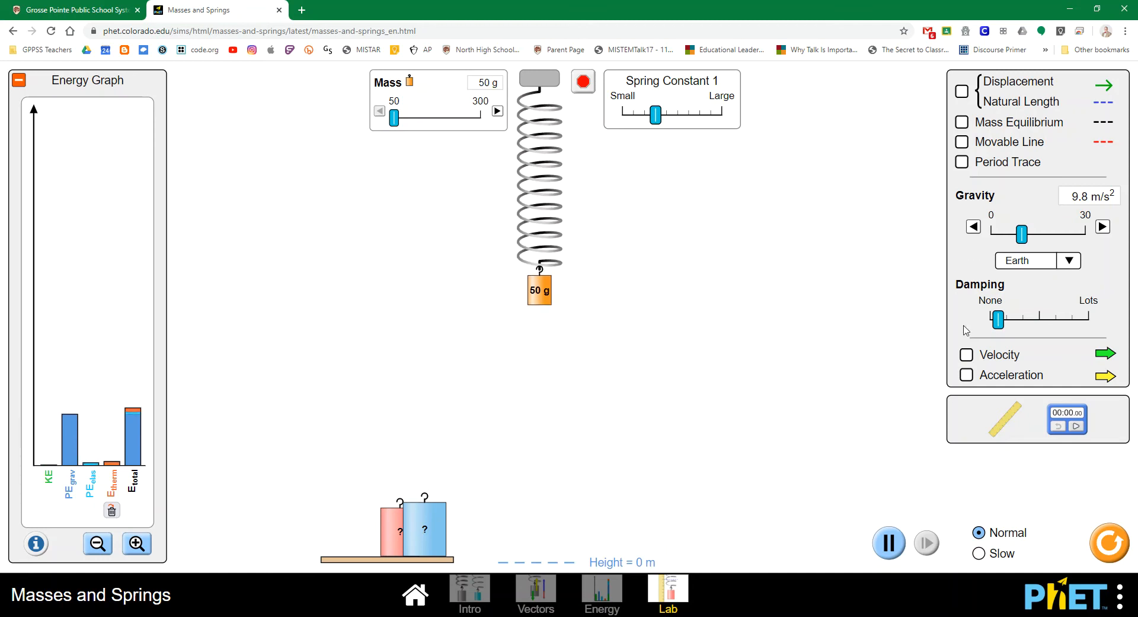
pyautogui.moveTo(998, 320); pyautogui.dragTo(937, 322)
pyautogui.moveTo(538, 290); pyautogui.dragTo(541, 265)
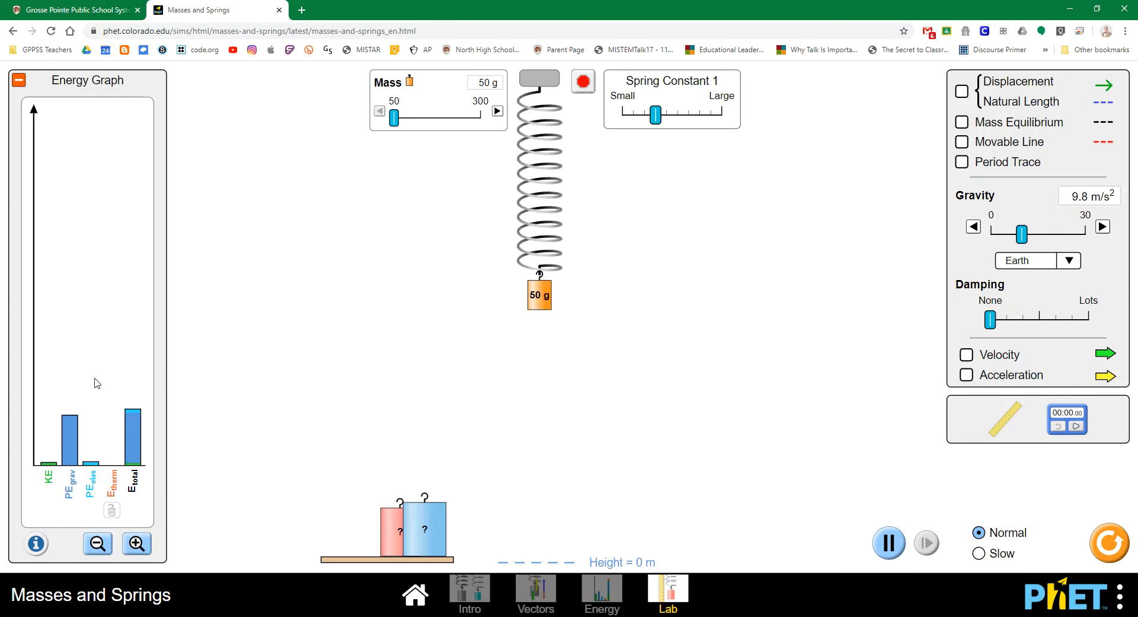
# Place the stopwatch beside the spring and set Spring Constant 1 to the third tick from Small.
pyautogui.moveTo(1063, 417); pyautogui.dragTo(665, 289)
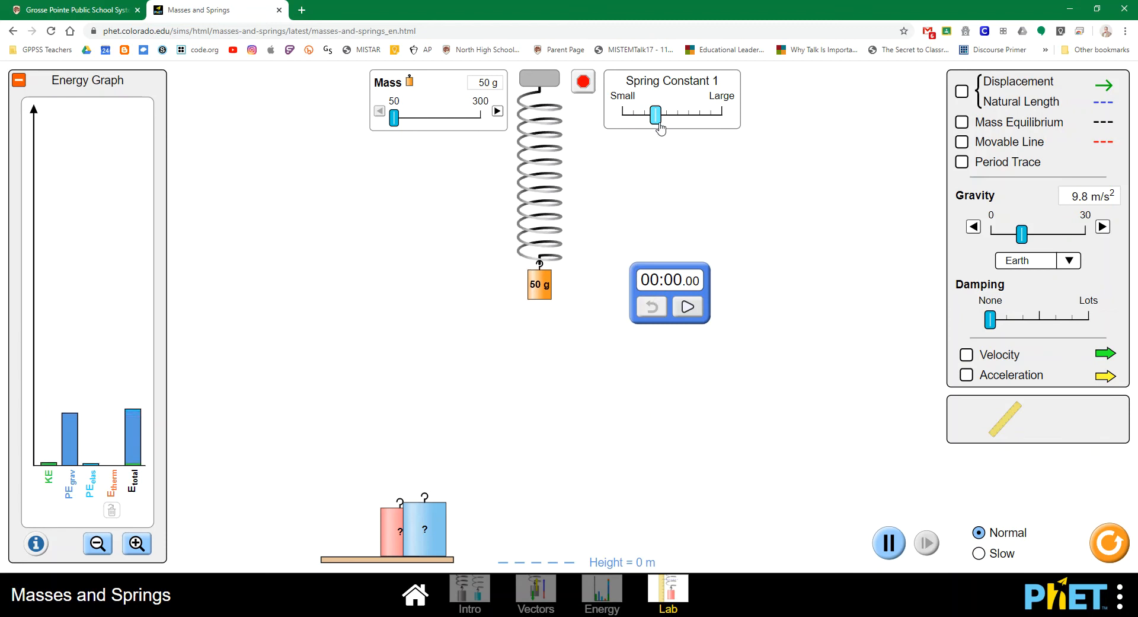
pyautogui.moveTo(656, 124); pyautogui.dragTo(641, 122)
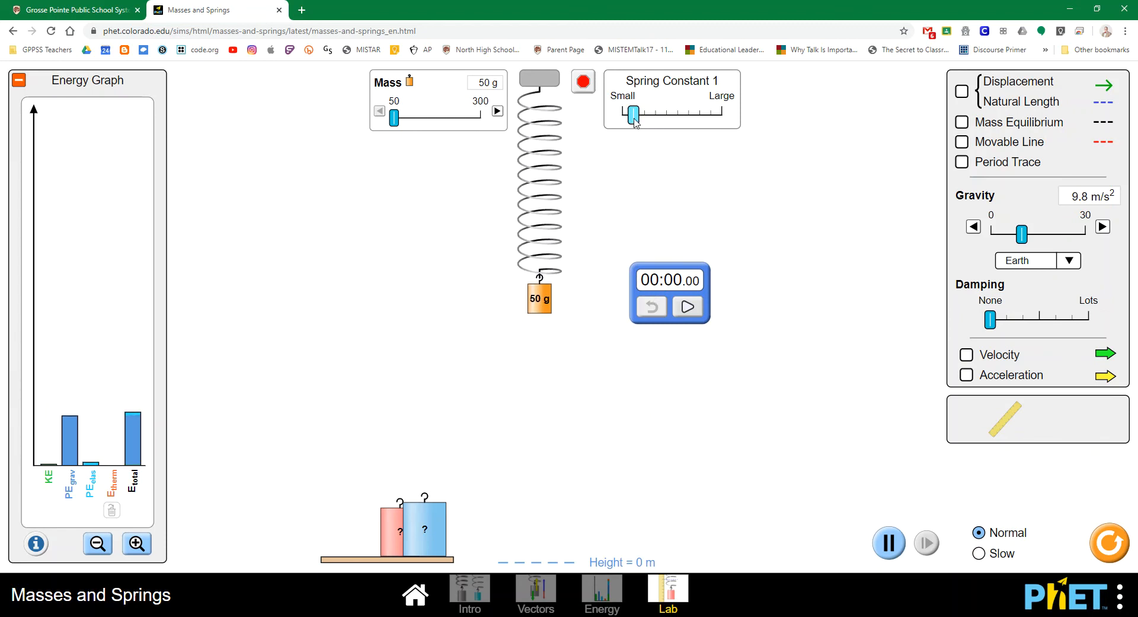
pyautogui.moveTo(635, 122); pyautogui.dragTo(647, 121)
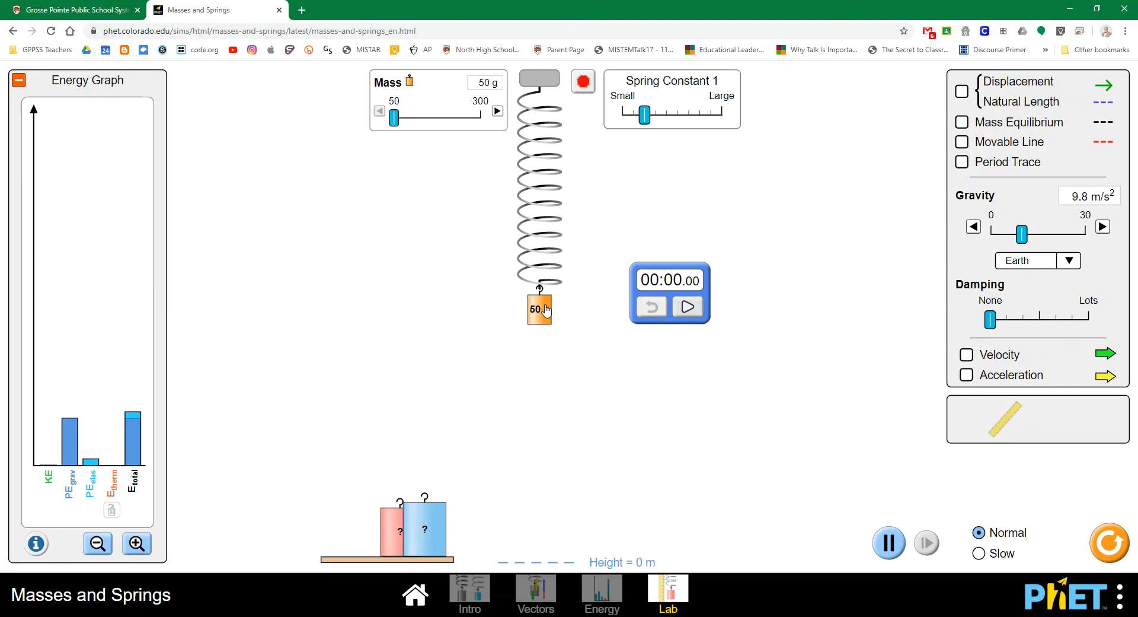
# Start the 50 g mass oscillating, make a trial timing of a single oscillation, and reset the stopwatch.
pyautogui.moveTo(553, 230); pyautogui.dragTo(553, 231)
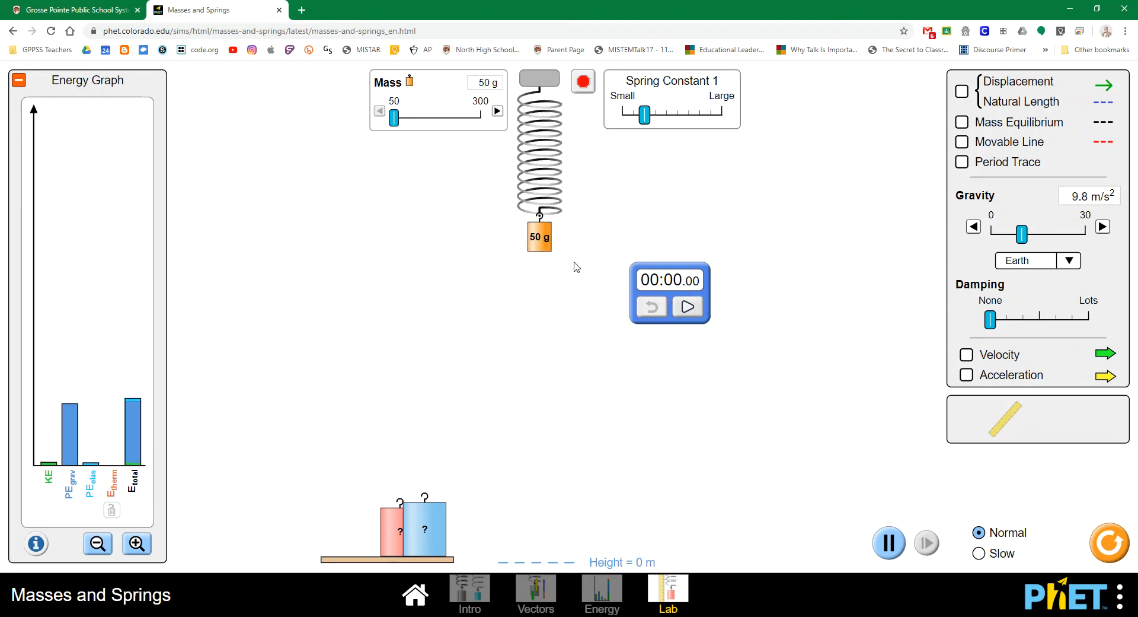
pyautogui.click(687, 307)
pyautogui.click(688, 307)
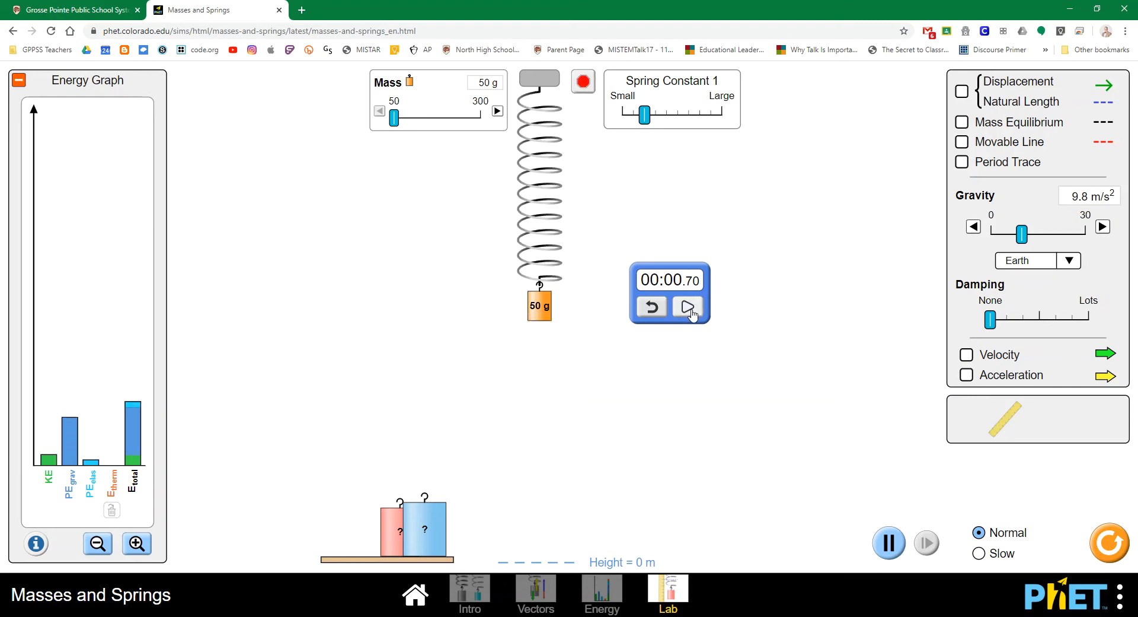
pyautogui.click(652, 306)
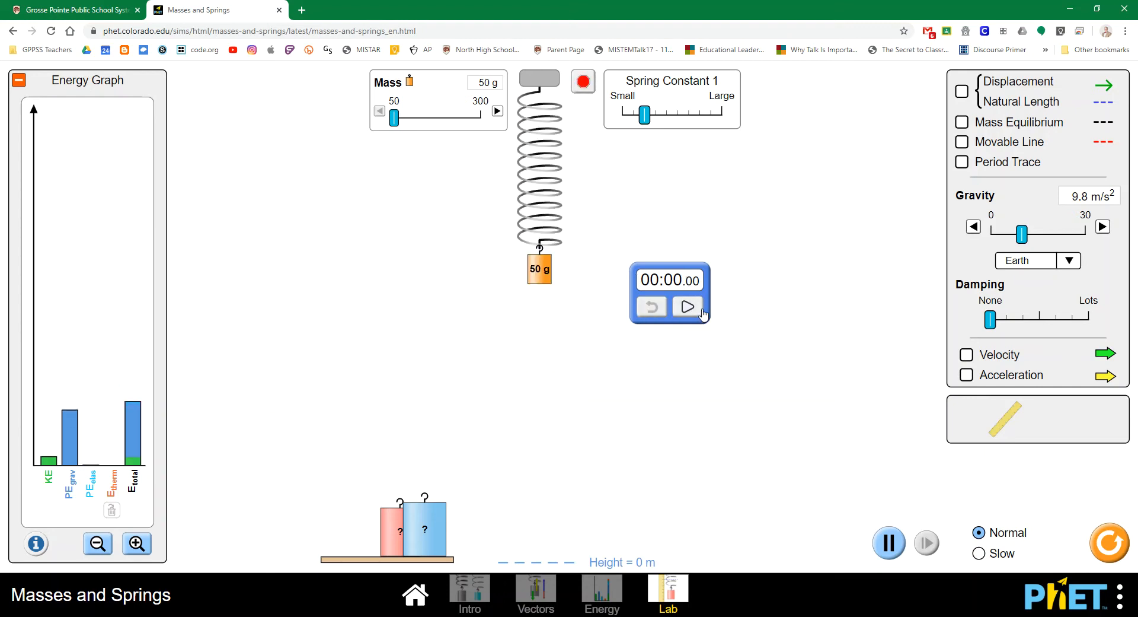
# Time ten oscillations of the 50 g mass with the stopwatch and bring the mass to rest.
pyautogui.click(688, 307)
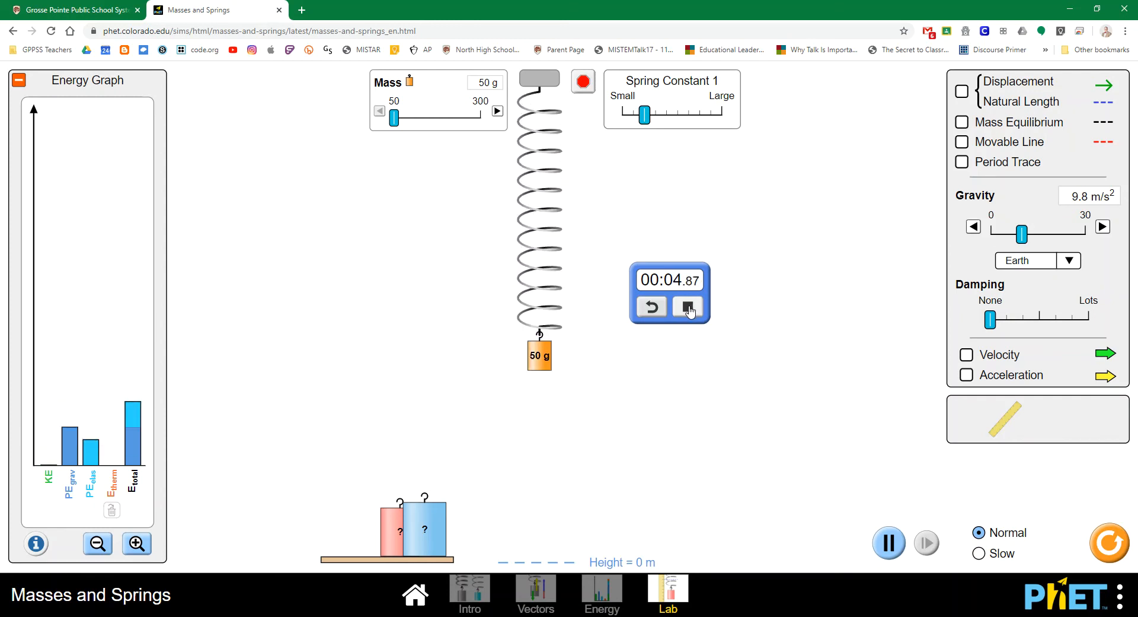
pyautogui.click(688, 308)
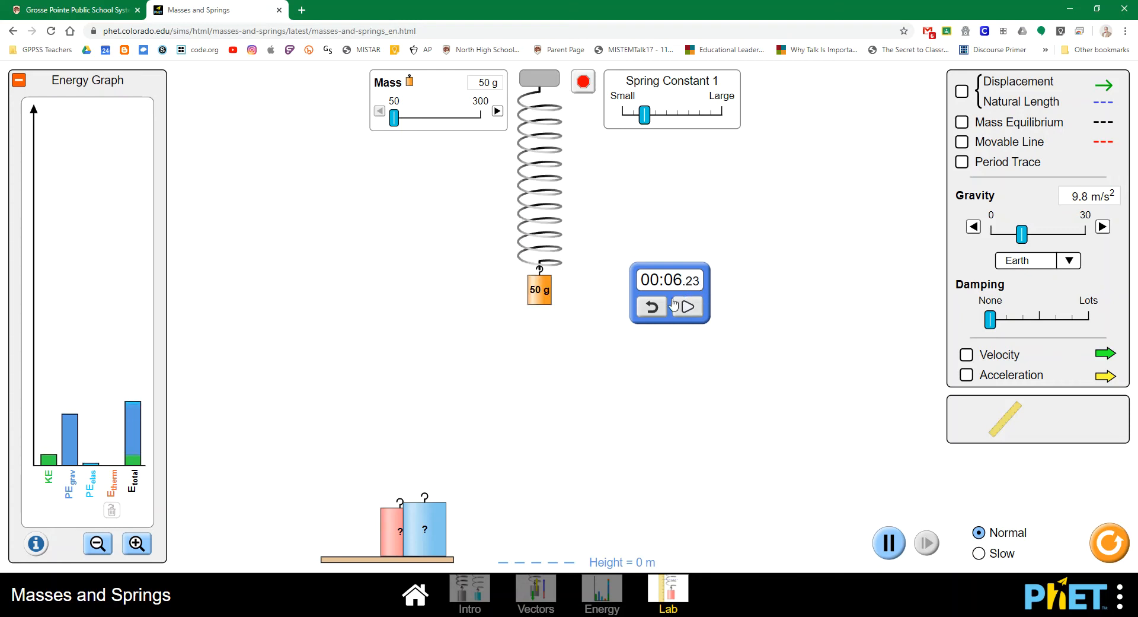
pyautogui.click(585, 82)
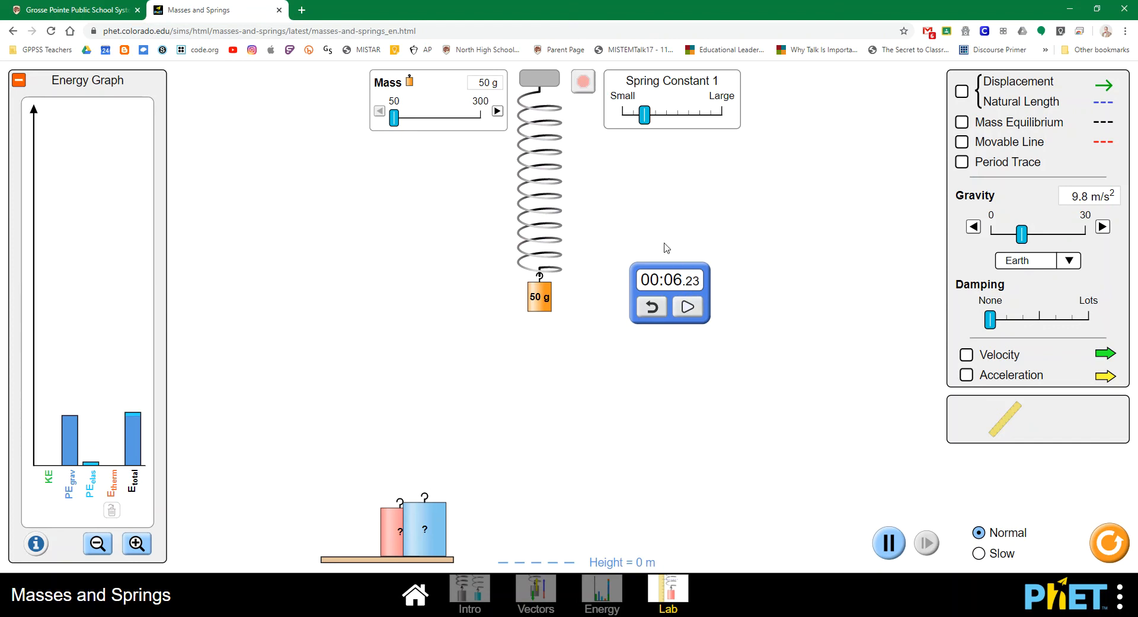
# Go to desmos.com in the other browser tab and open the graphing calculator.
pyautogui.click(77, 10)
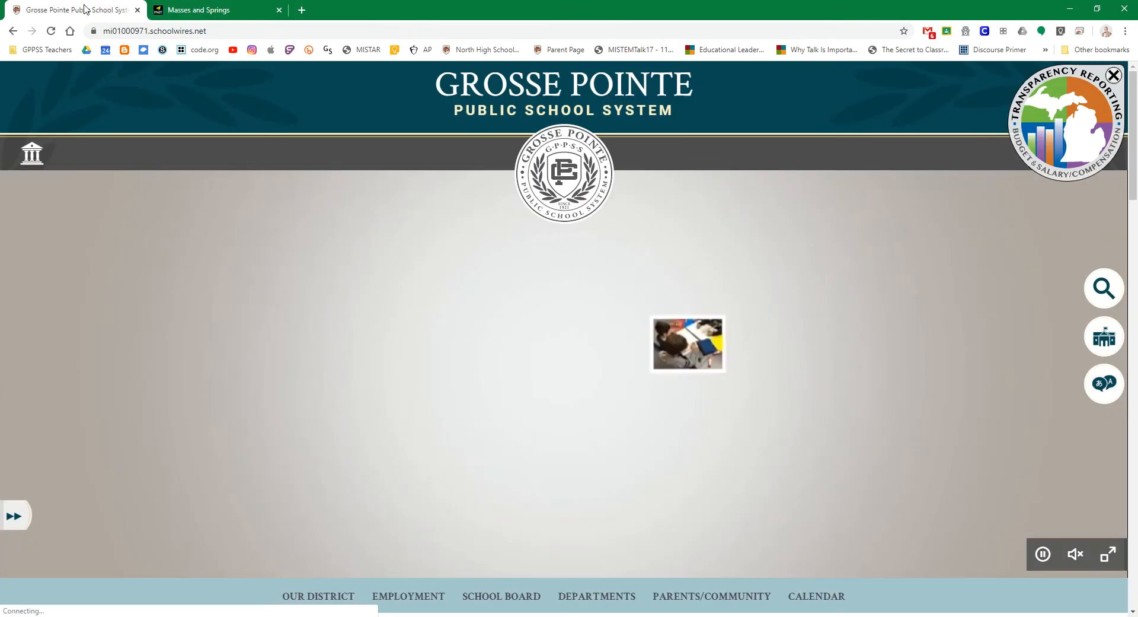
pyautogui.write('desmos.com')
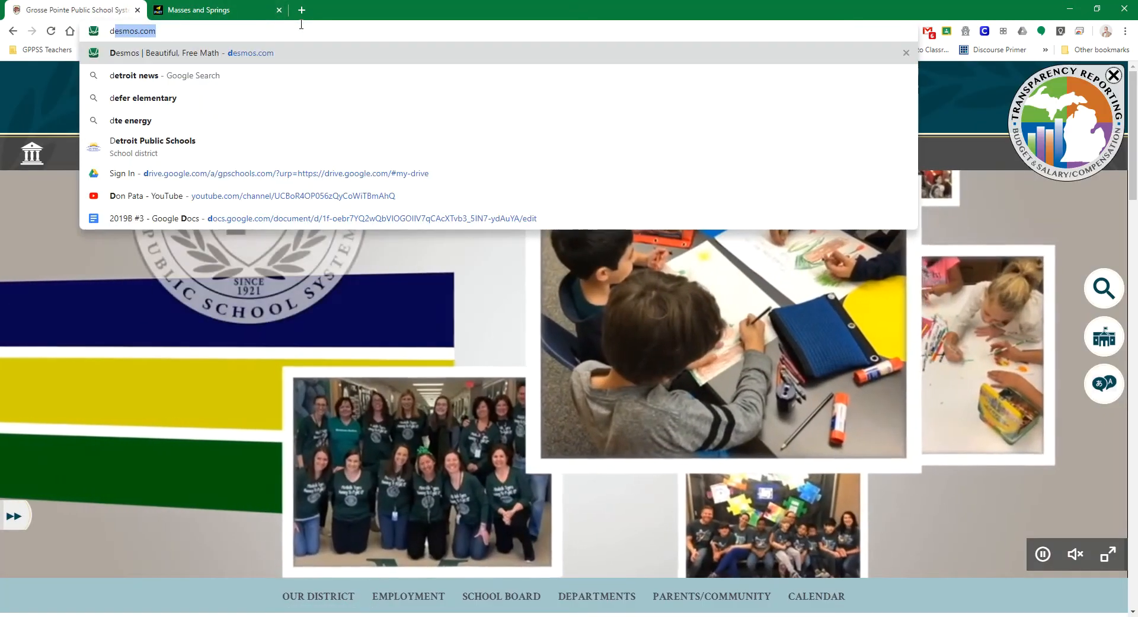
pyautogui.press('Return')
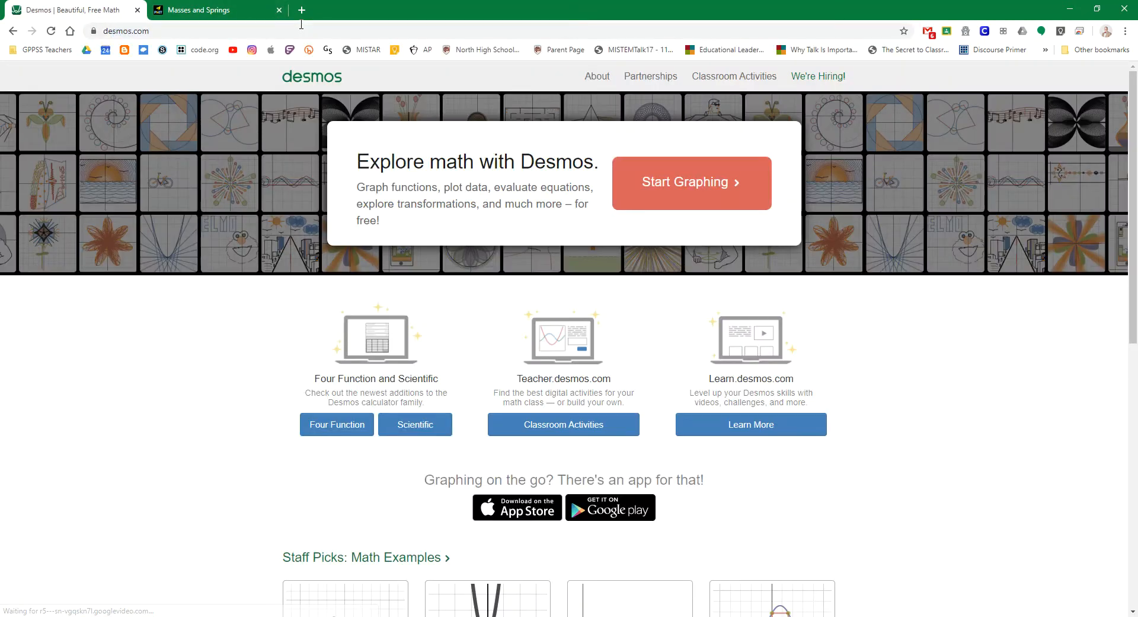
pyautogui.click(684, 188)
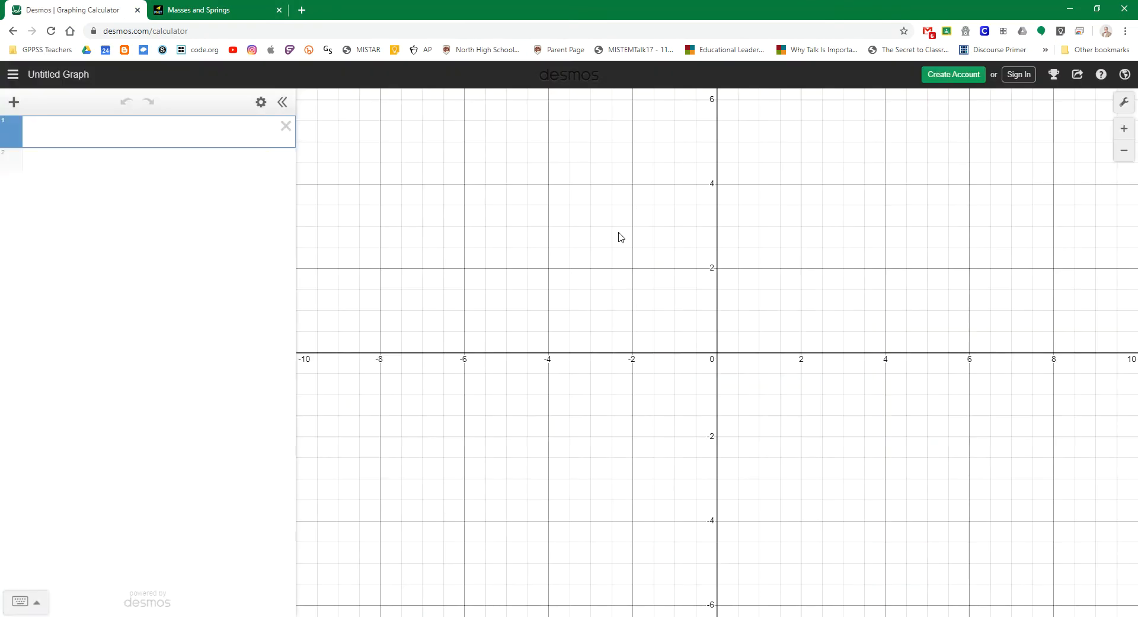
# Add a table and enter 50 for x and .623 for y in its first row.
pyautogui.click(9, 111)
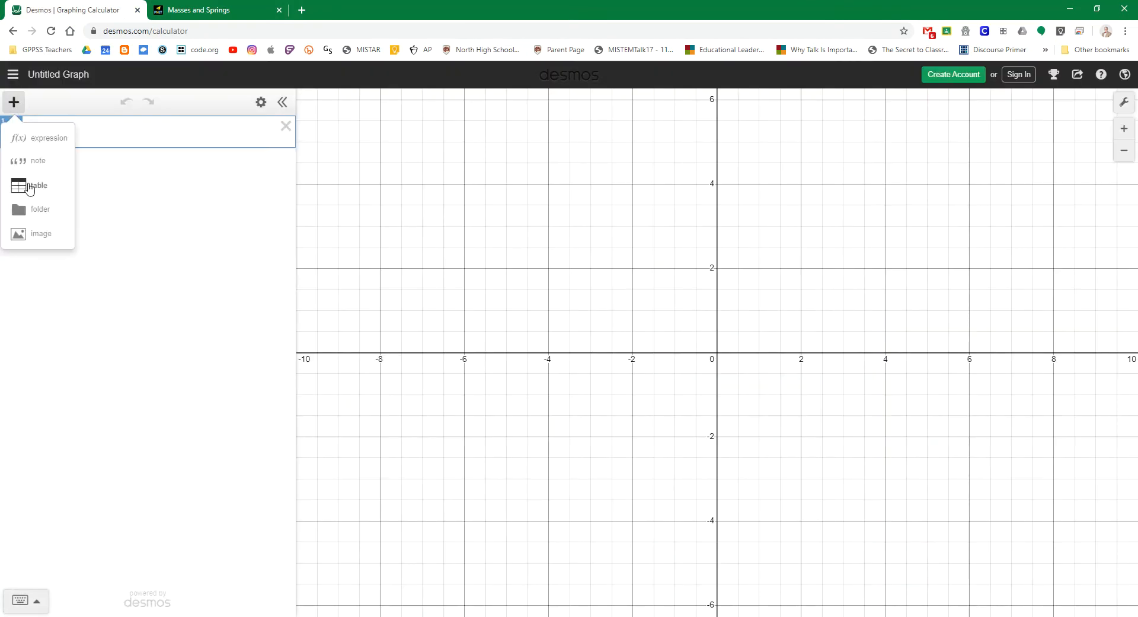
pyautogui.click(30, 185)
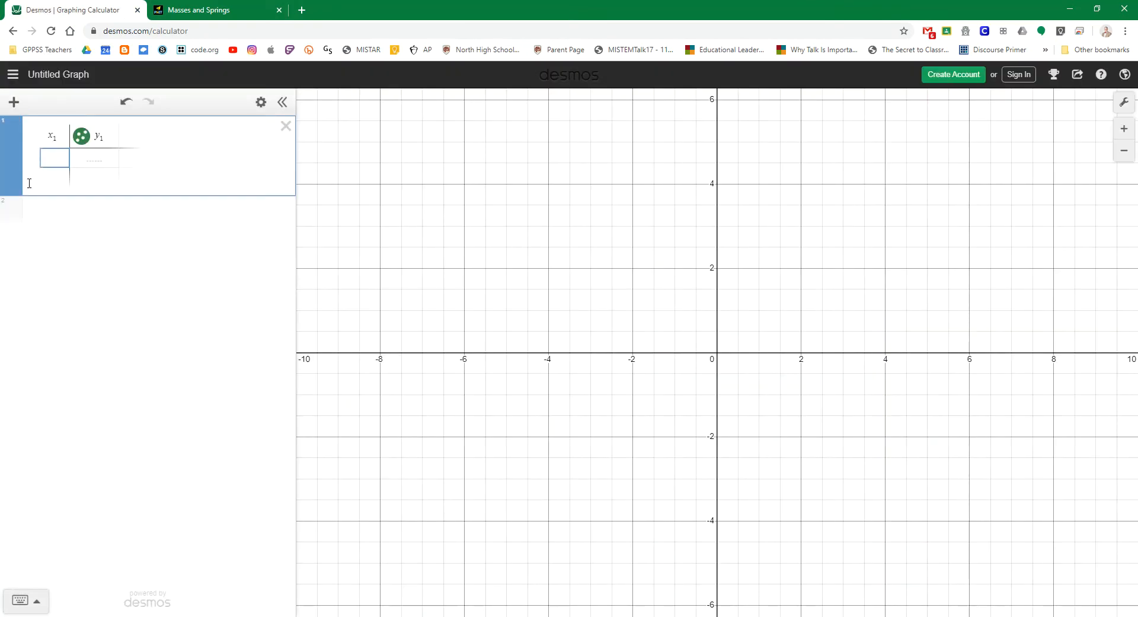
pyautogui.write('50')
pyautogui.press('Tab')
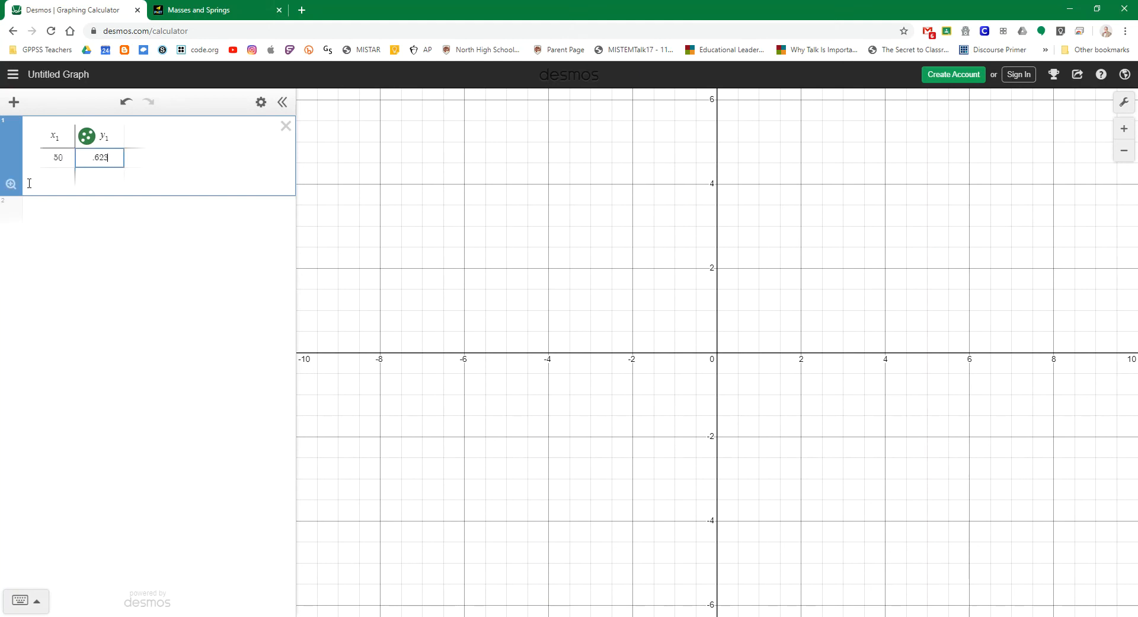
pyautogui.write('.623')
pyautogui.press('Return')
pyautogui.click(52, 173)
# Switch to the Masses and Springs simulation, set the hanging mass to 100 g, and time ten oscillations from a reset stopwatch.
pyautogui.click(182, 7)
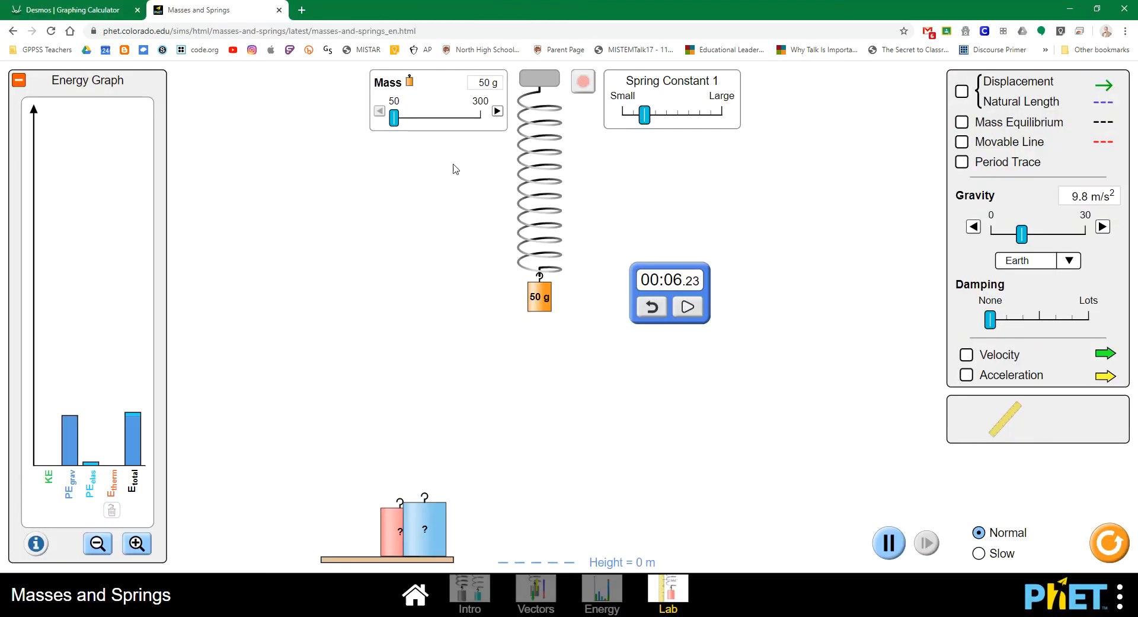
pyautogui.moveTo(401, 122); pyautogui.dragTo(414, 122)
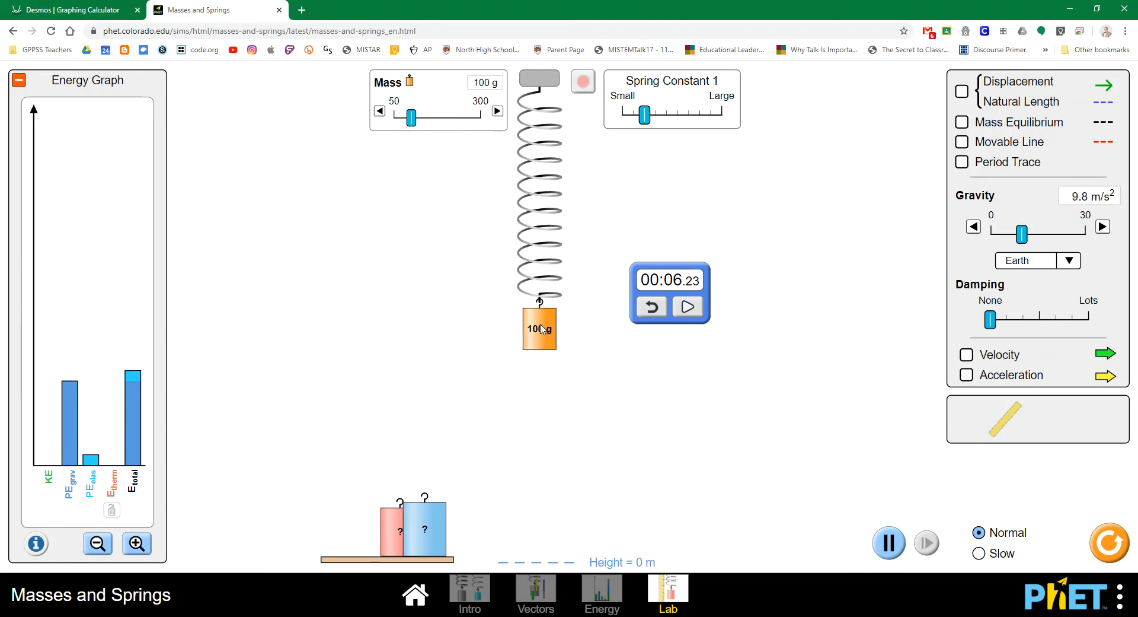
pyautogui.click(652, 306)
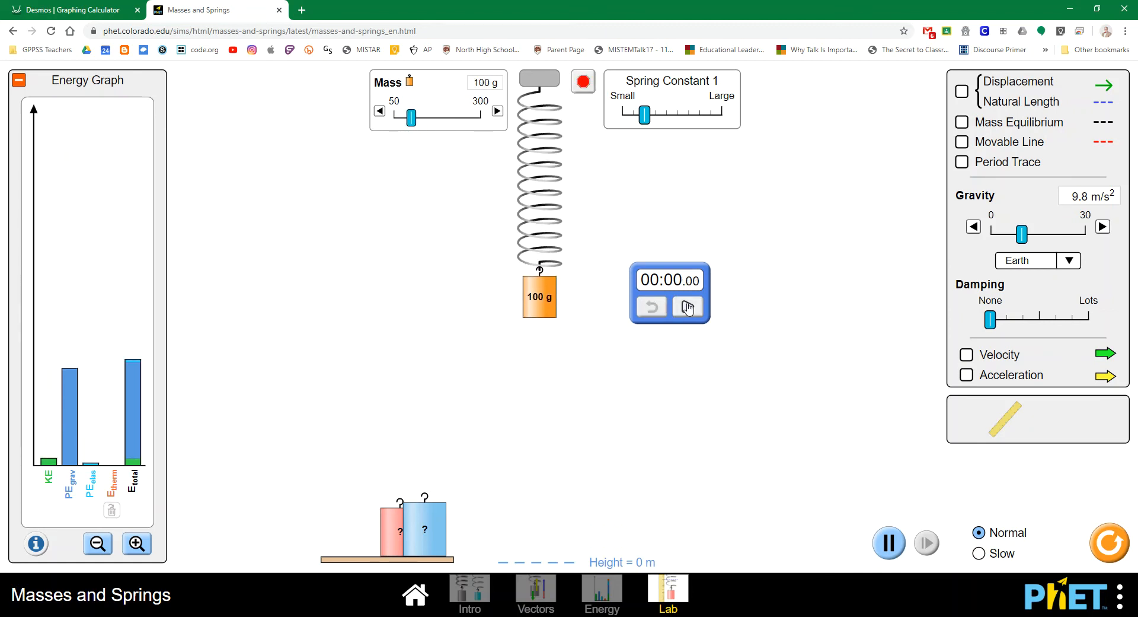
pyautogui.click(687, 306)
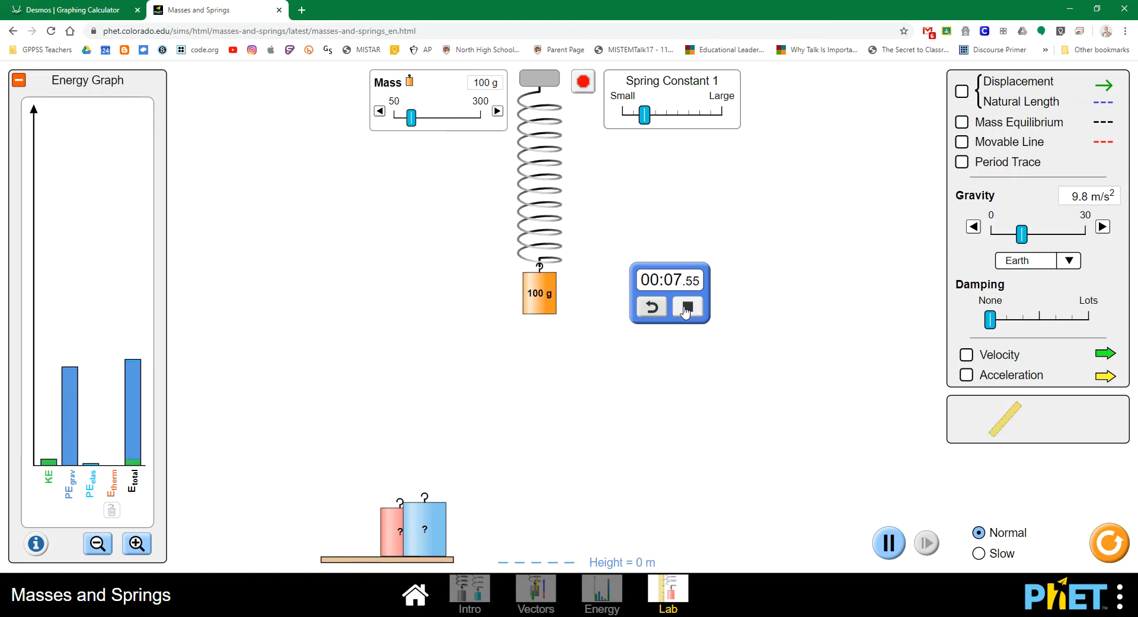
pyautogui.click(687, 308)
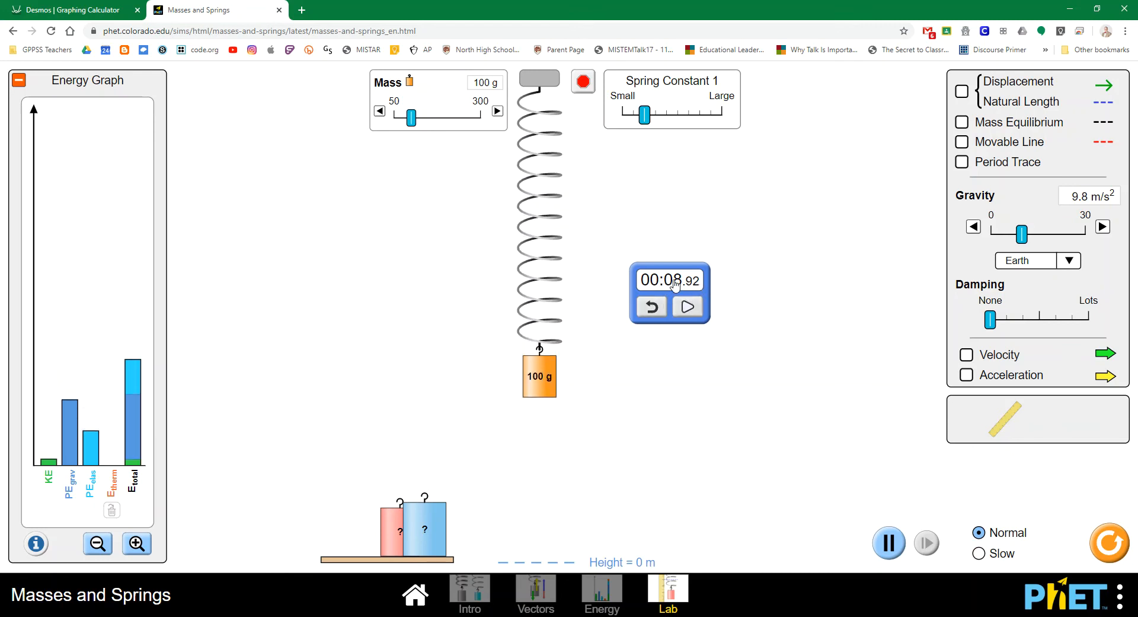
# Switch to the Desmos table and enter 100 for x and 0.892 for y in the second row.
pyautogui.click(77, 11)
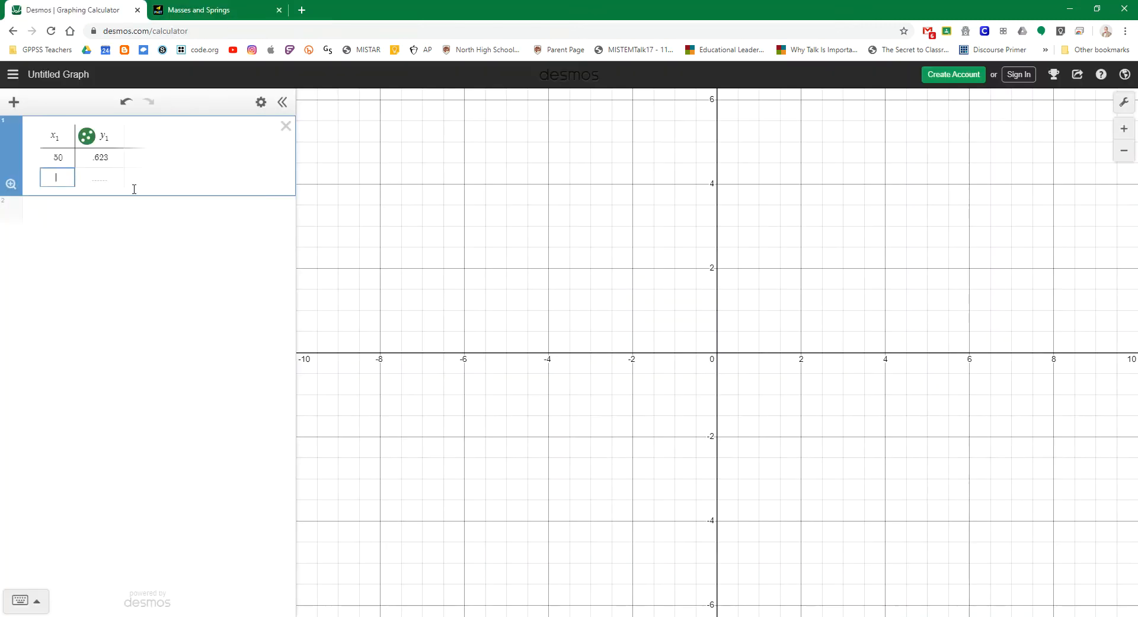
pyautogui.write('100')
pyautogui.press('Tab')
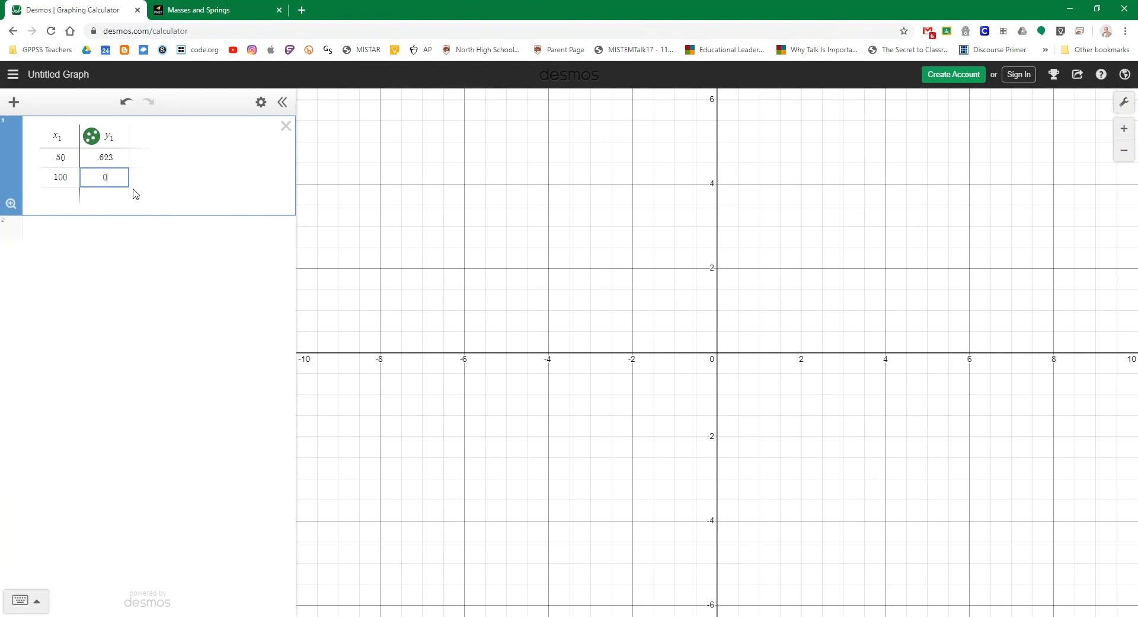
pyautogui.press('Return')
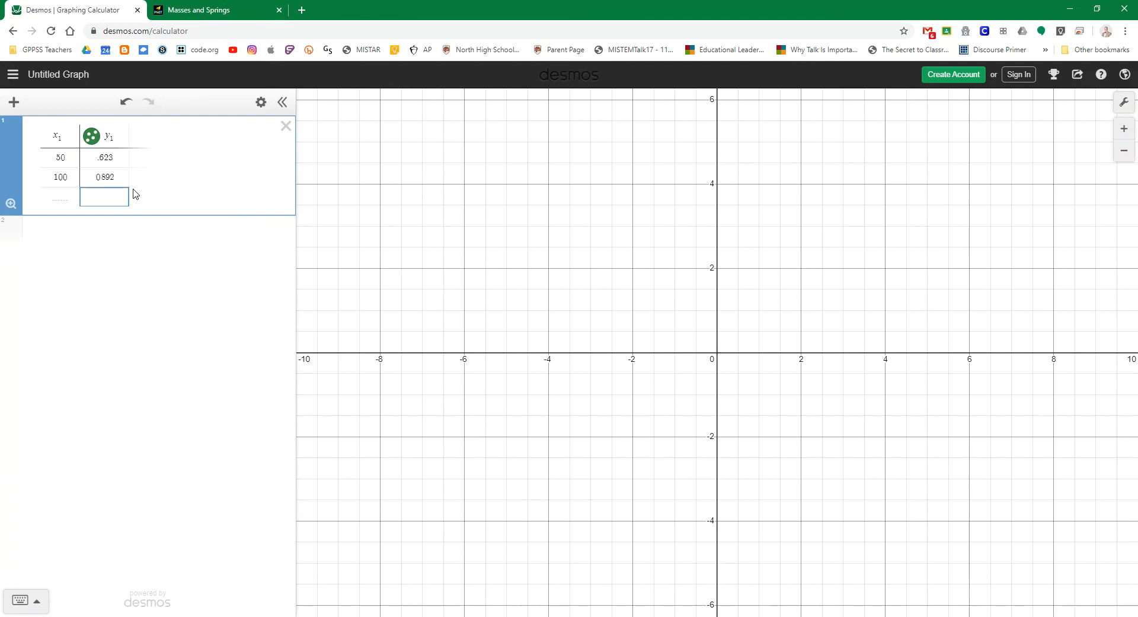
pyautogui.doubleClick(108, 179)
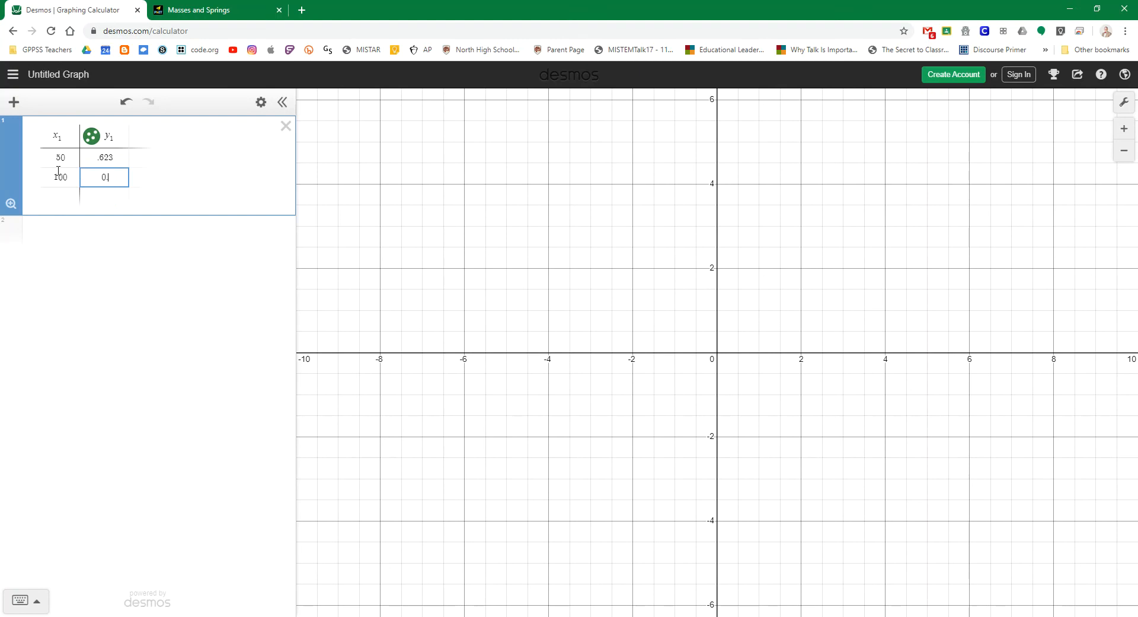
pyautogui.press('Tab')
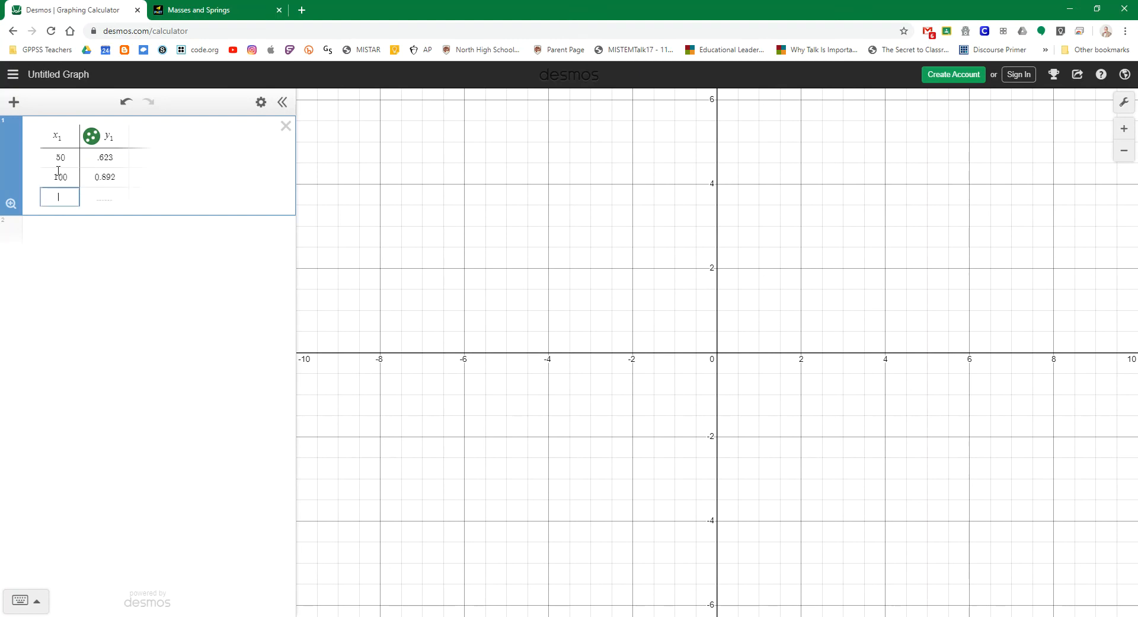
pyautogui.click(101, 156)
pyautogui.click(69, 193)
# Switch to the Masses and Springs simulation, set the hanging mass to 150 g, and reset the stopwatch.
pyautogui.click(196, 9)
pyautogui.moveTo(419, 121); pyautogui.dragTo(429, 119)
pyautogui.click(382, 113)
pyautogui.click(382, 113)
pyautogui.click(657, 308)
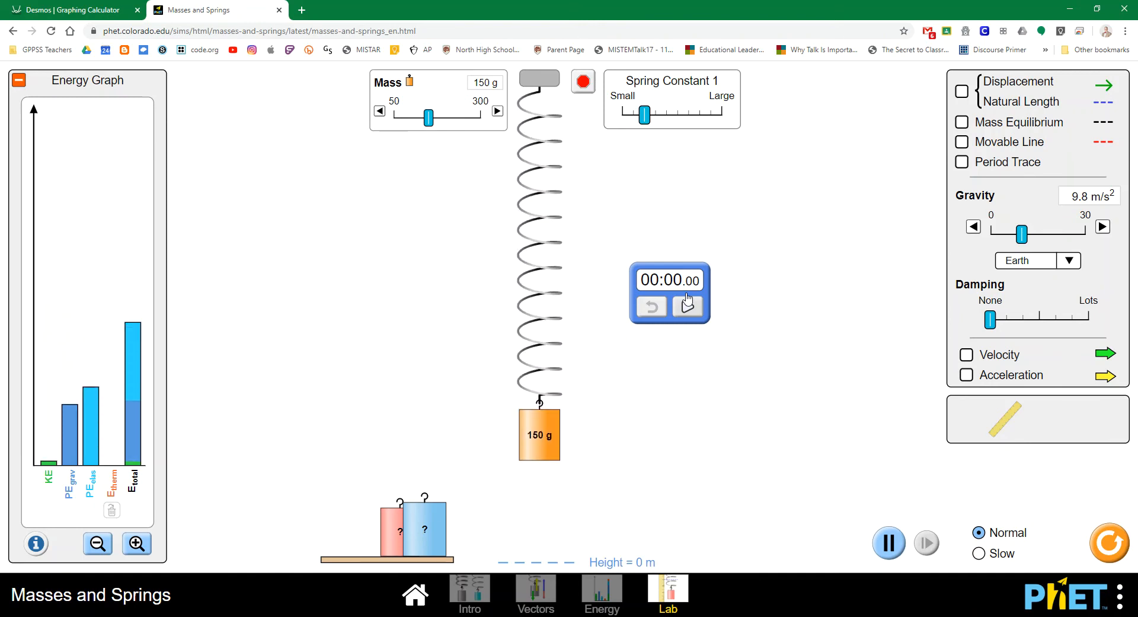
pyautogui.click(688, 305)
pyautogui.click(695, 313)
pyautogui.click(659, 309)
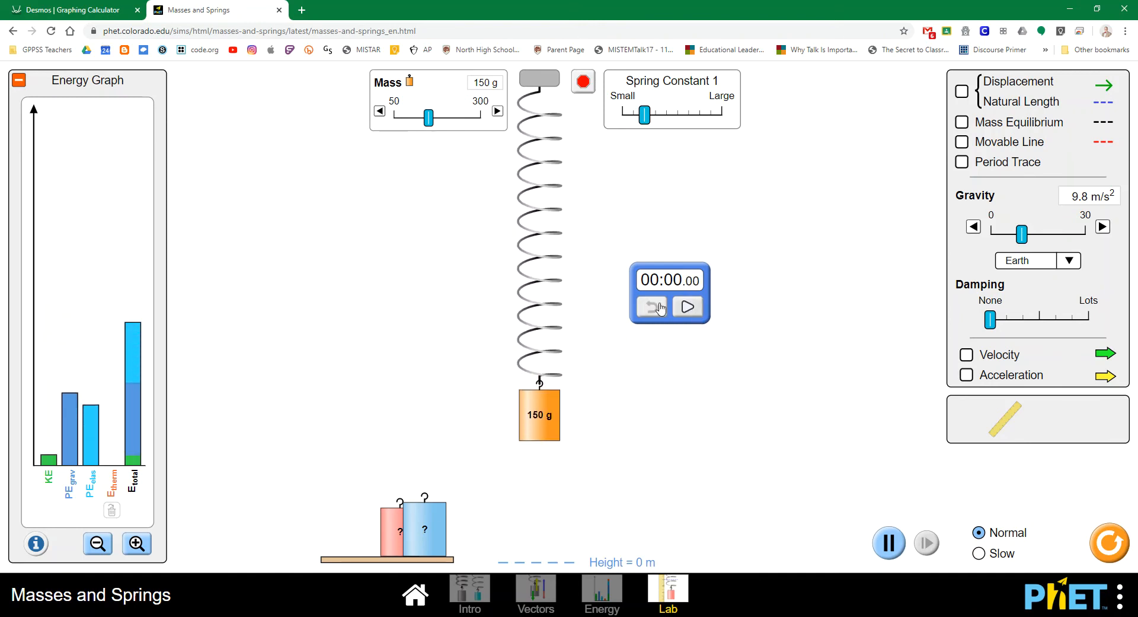
# Time one oscillation of the 150 g mass and record 150 and 1.12 in the third row of the Desmos table.
pyautogui.click(695, 311)
pyautogui.click(695, 310)
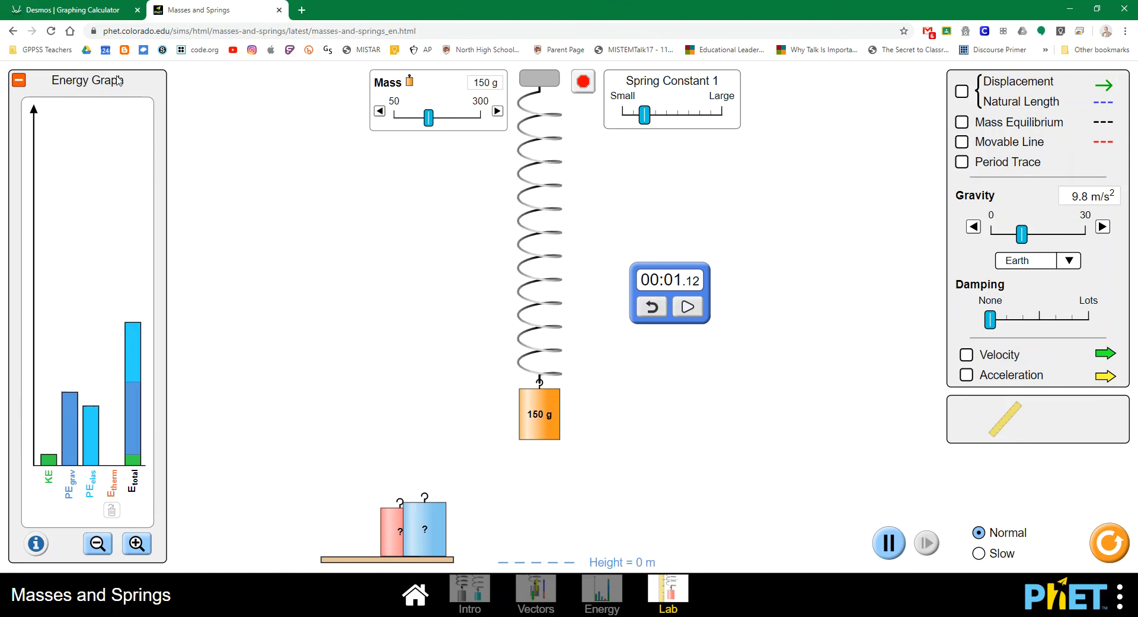
pyautogui.click(89, 12)
pyautogui.write('150')
pyautogui.press('Tab')
pyautogui.write('1.12')
pyautogui.press('Return')
# Switch to the Masses and Springs simulation, set the hanging mass to 200 g, and reset the stopwatch.
pyautogui.click(184, 11)
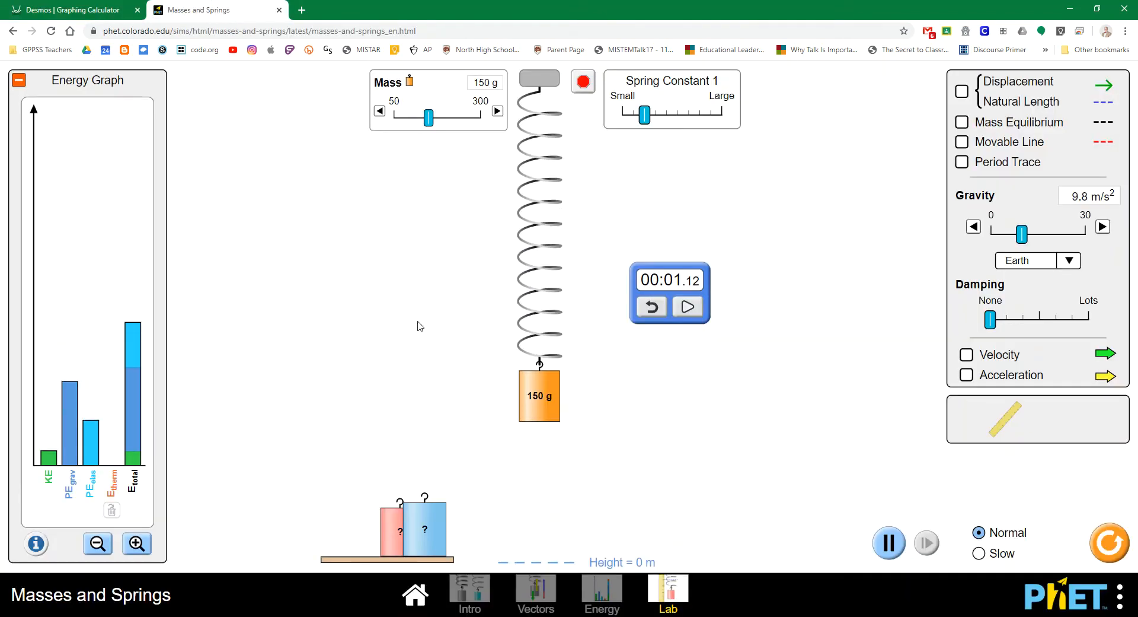
pyautogui.moveTo(429, 117); pyautogui.dragTo(442, 119)
pyautogui.click(501, 114)
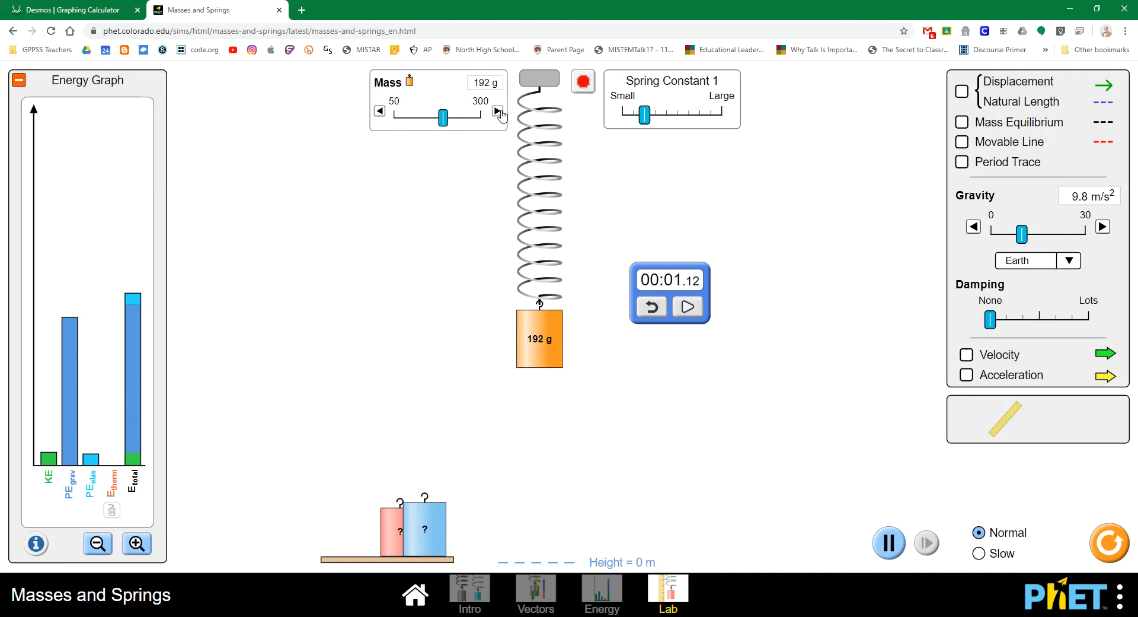
pyautogui.click(498, 112)
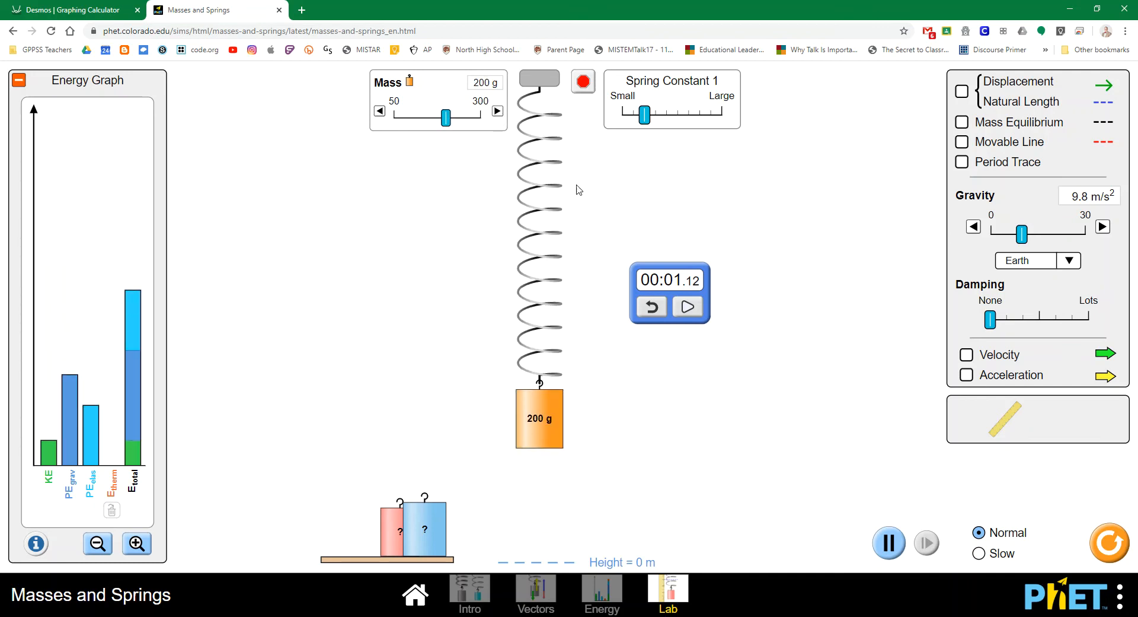
pyautogui.click(653, 308)
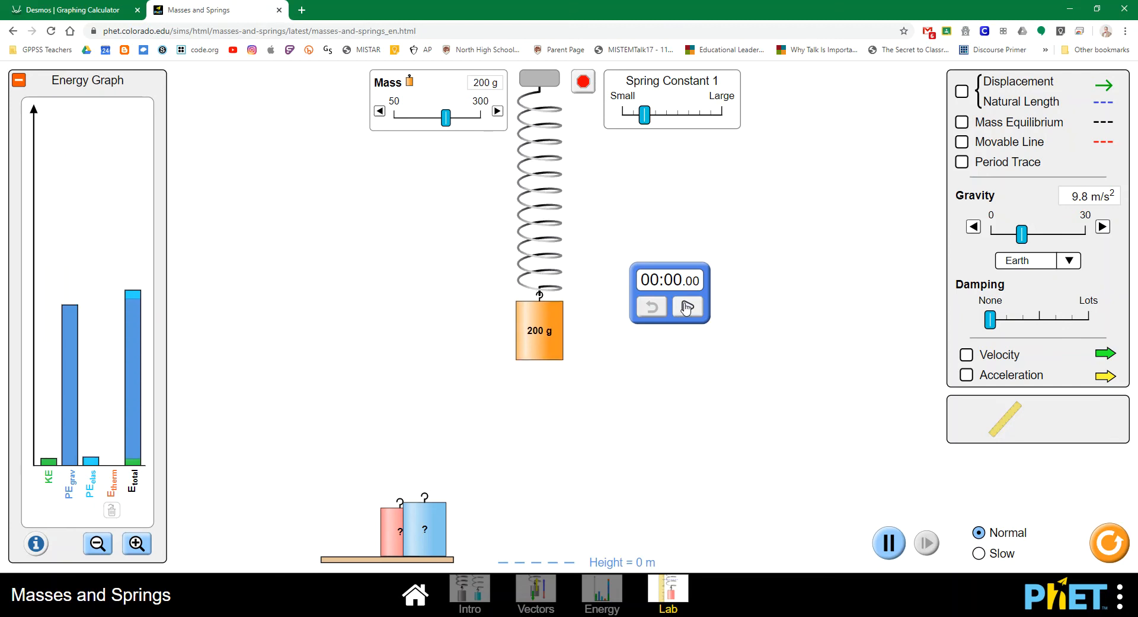
pyautogui.click(687, 307)
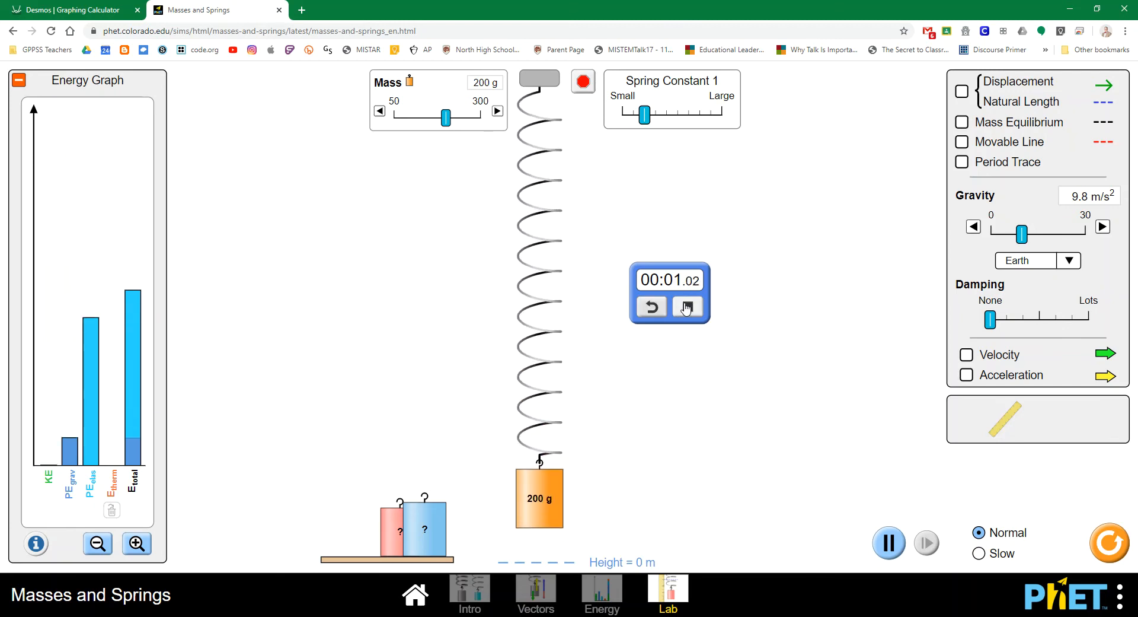
pyautogui.click(687, 307)
pyautogui.click(652, 307)
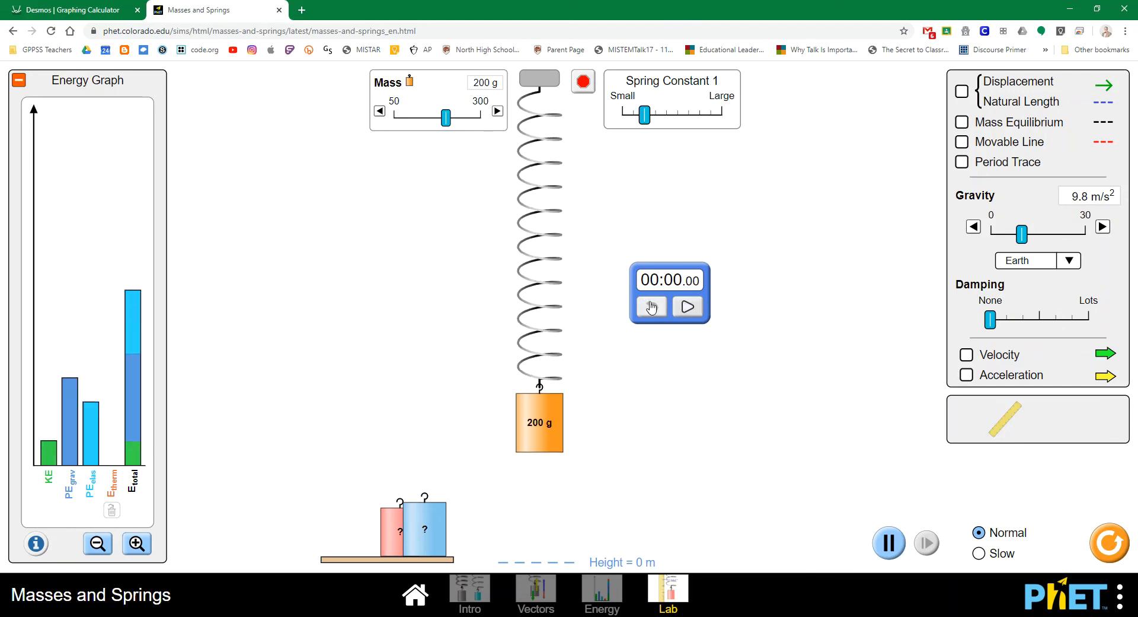
pyautogui.click(688, 305)
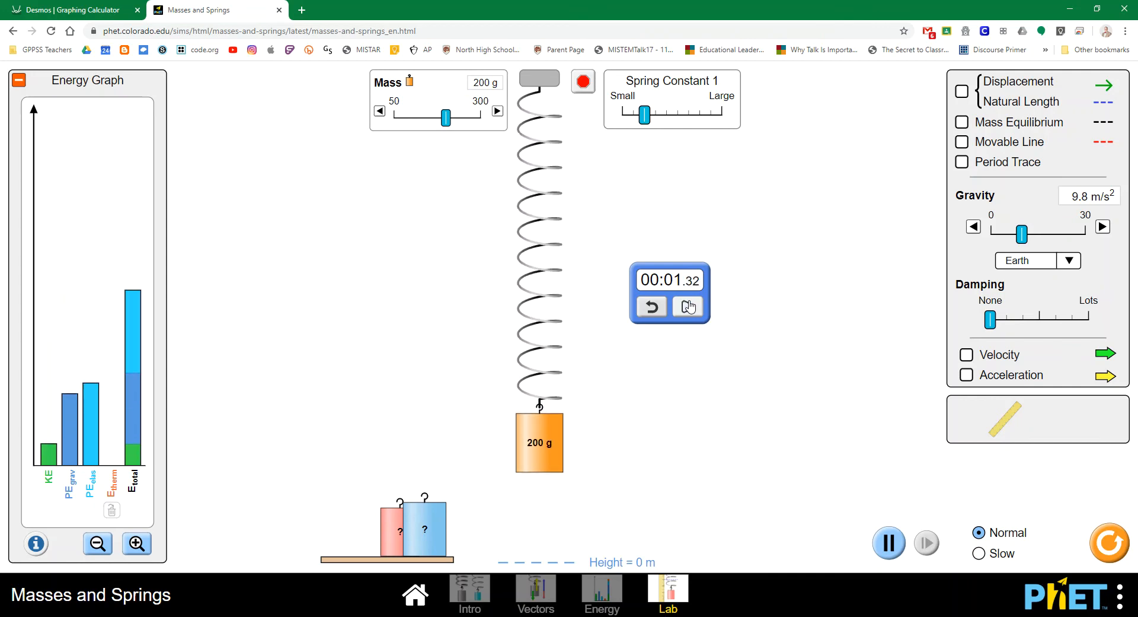
pyautogui.click(688, 306)
pyautogui.click(652, 306)
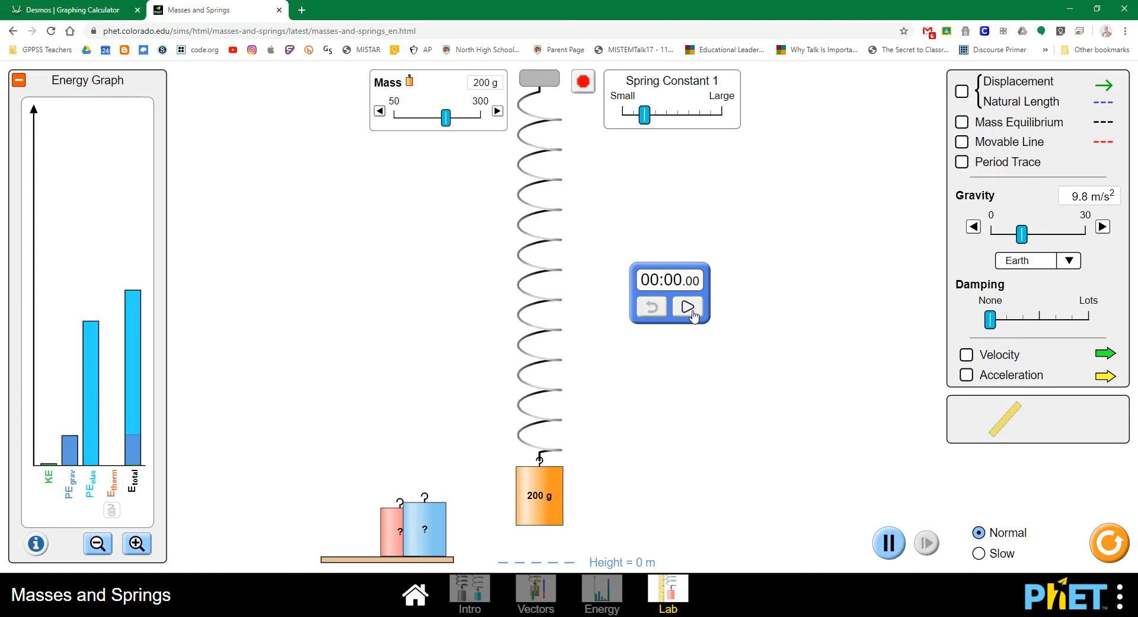
# Time one oscillation of the 200 g mass and record 200 and 1.27 in the fourth row of the Desmos table.
pyautogui.click(688, 307)
pyautogui.click(688, 306)
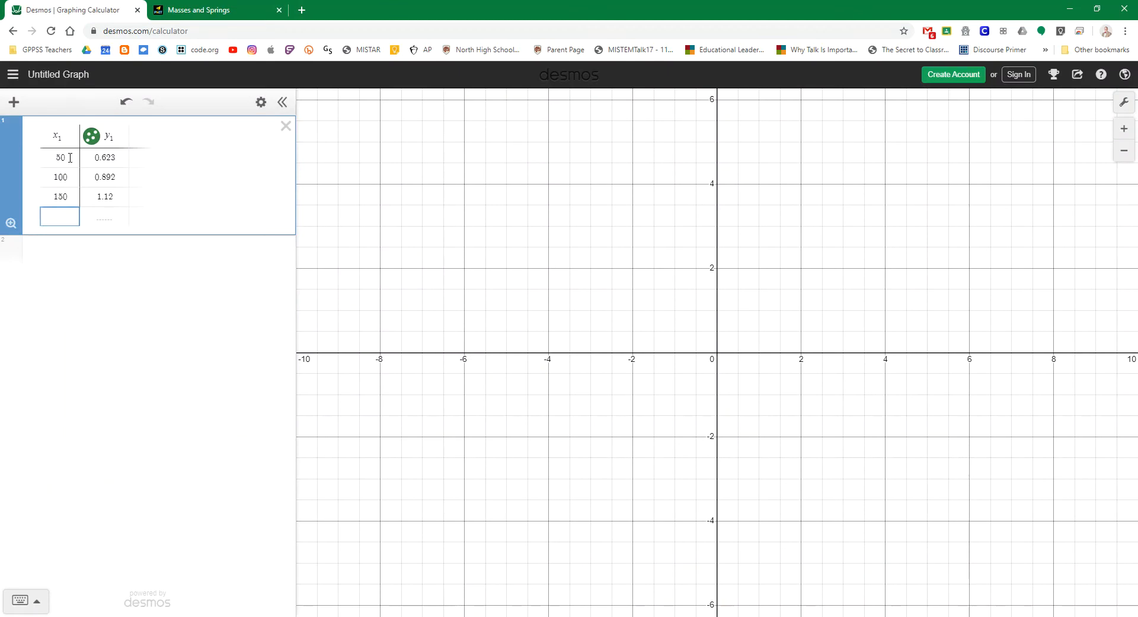
pyautogui.write('200')
pyautogui.press('Tab')
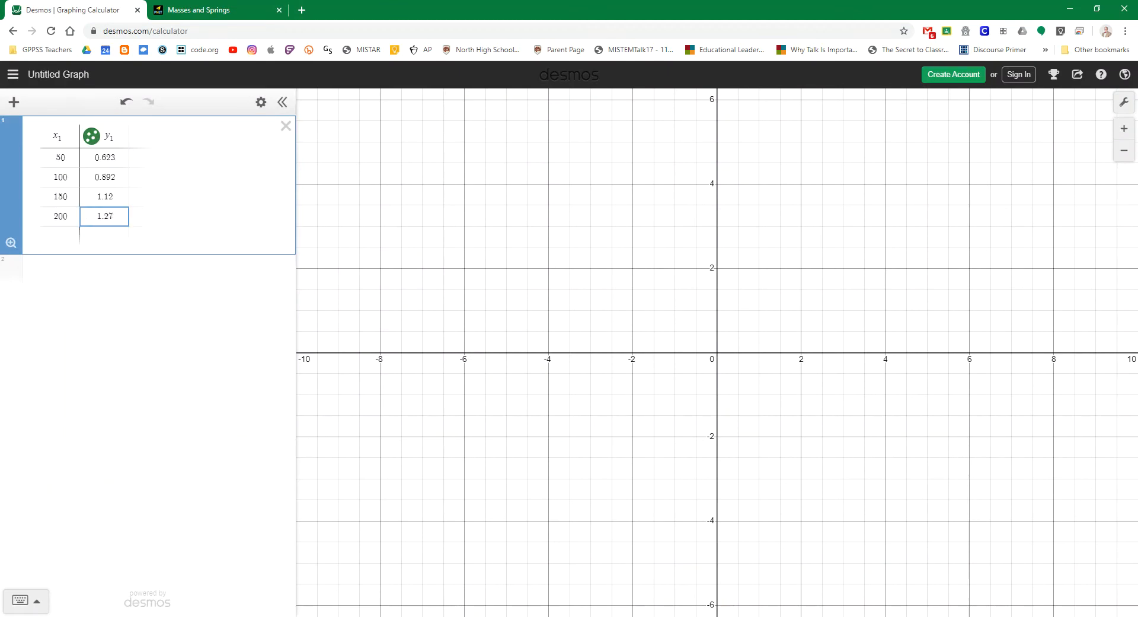
# Switch to the Masses and Springs simulation, set the hanging mass to 250 g, and reset the stopwatch.
pyautogui.click(220, 9)
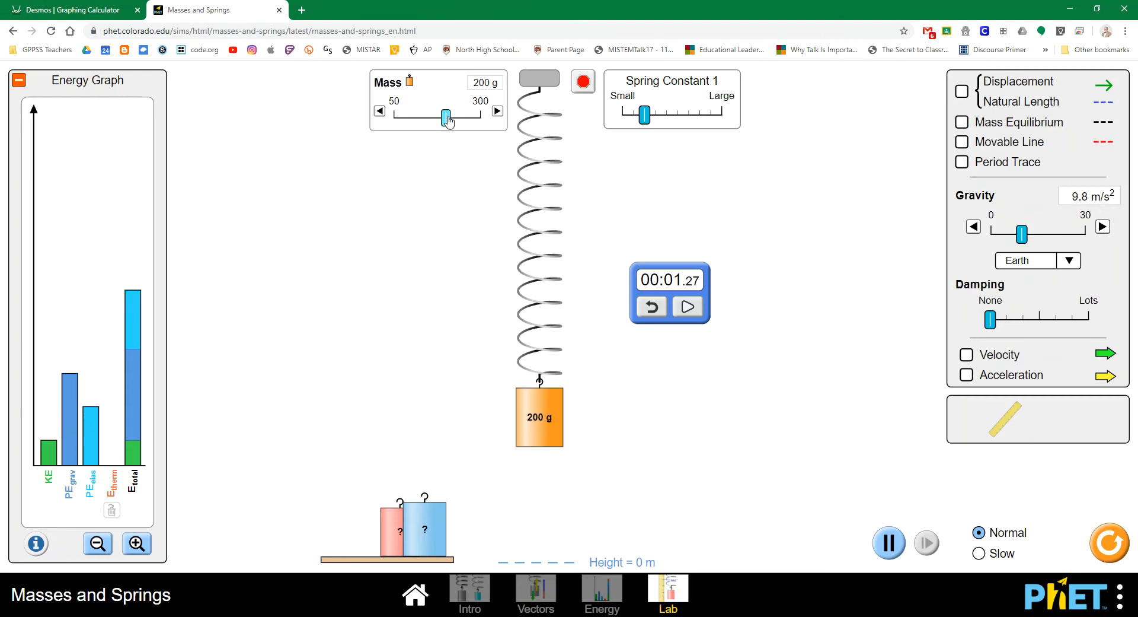
pyautogui.moveTo(447, 120); pyautogui.dragTo(468, 120)
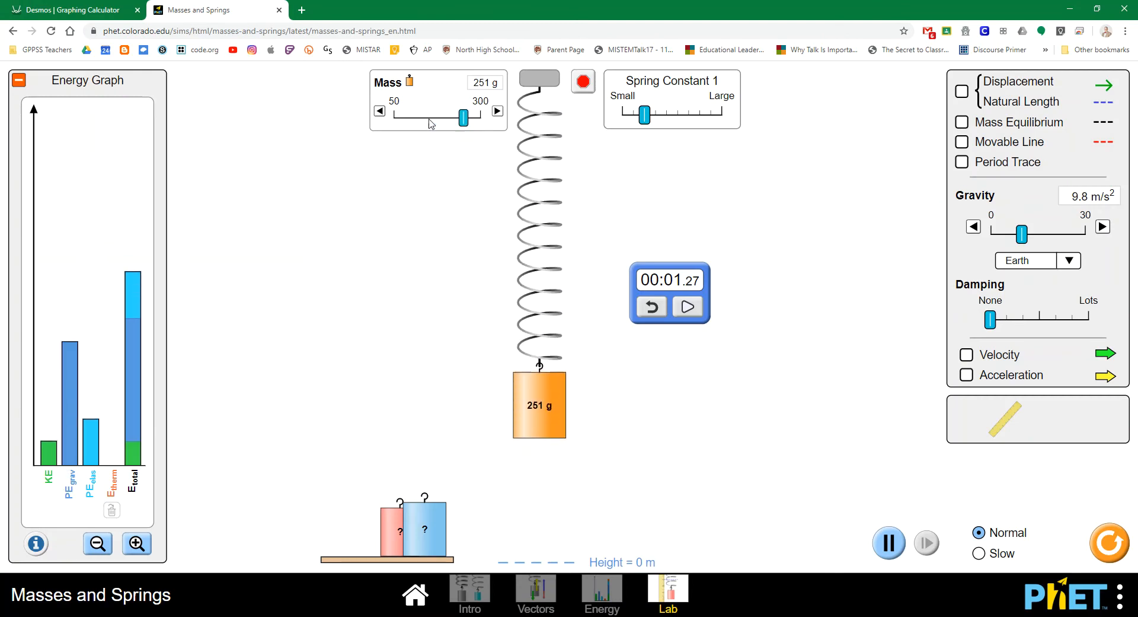
pyautogui.click(380, 111)
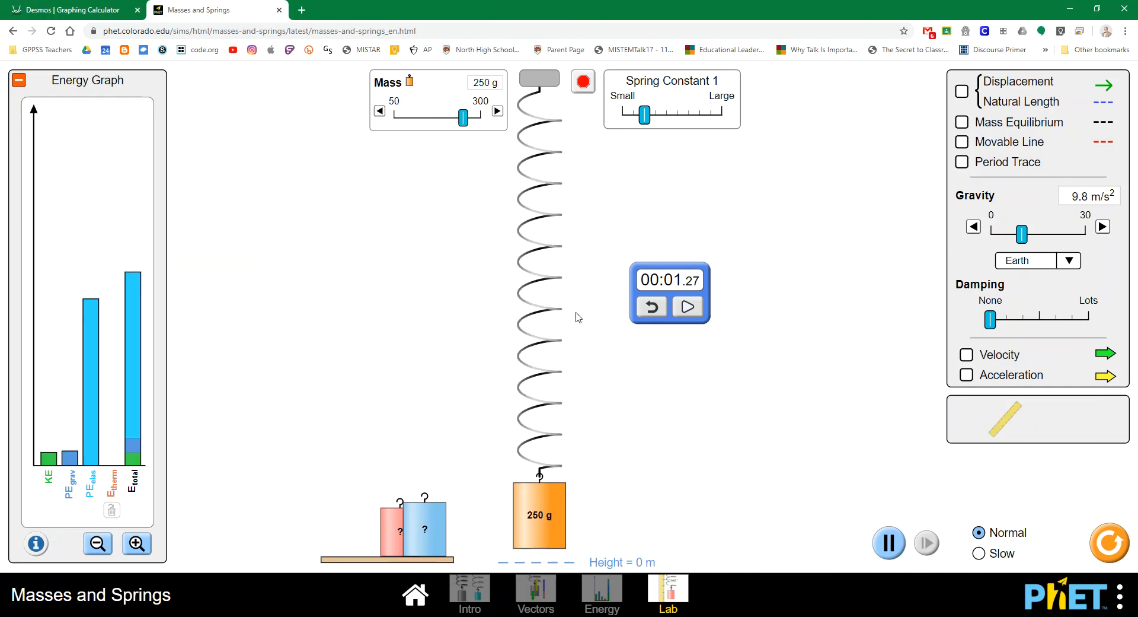
pyautogui.click(651, 306)
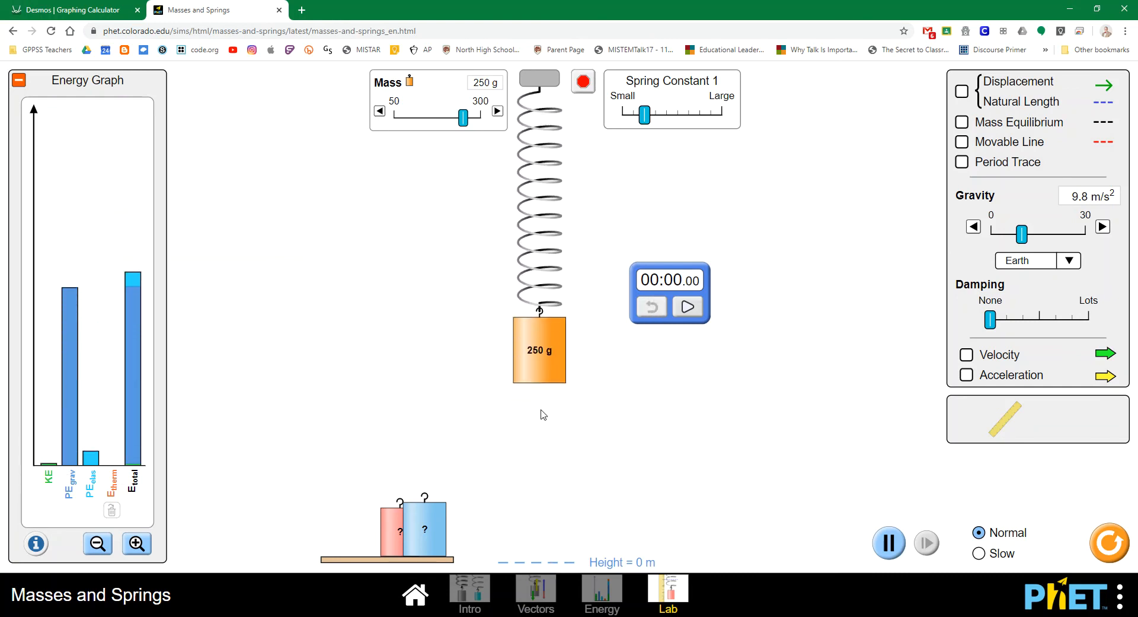
# Catch the swinging 250 g mass and release it to restart its oscillation on the spring.
pyautogui.click(542, 411)
pyautogui.click(548, 432)
pyautogui.moveTo(548, 431); pyautogui.dragTo(546, 434)
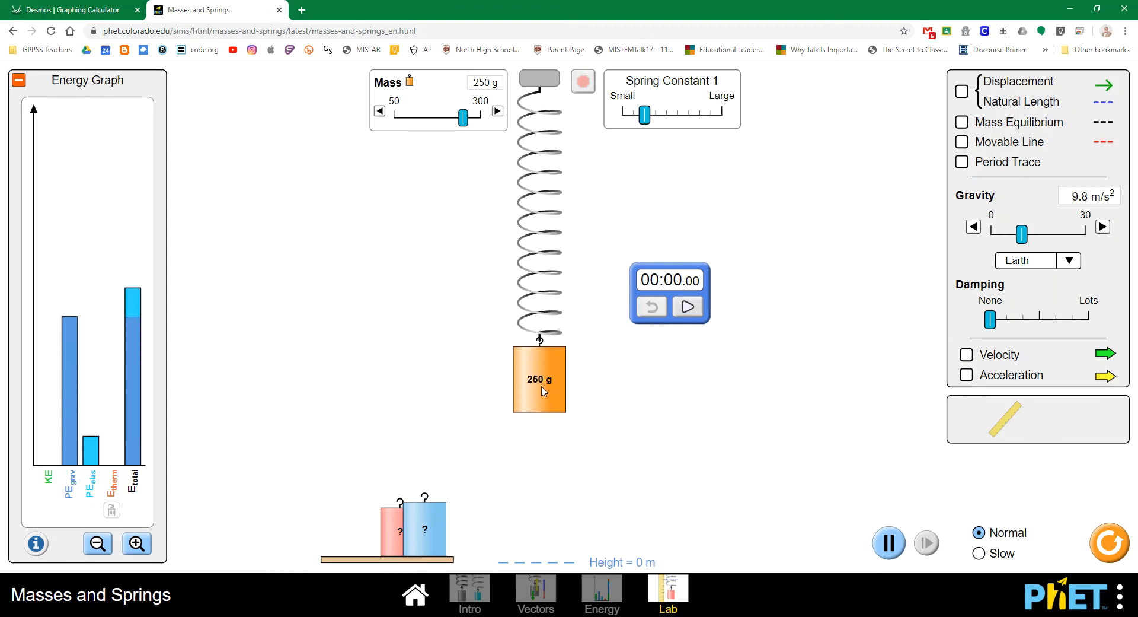
pyautogui.click(695, 309)
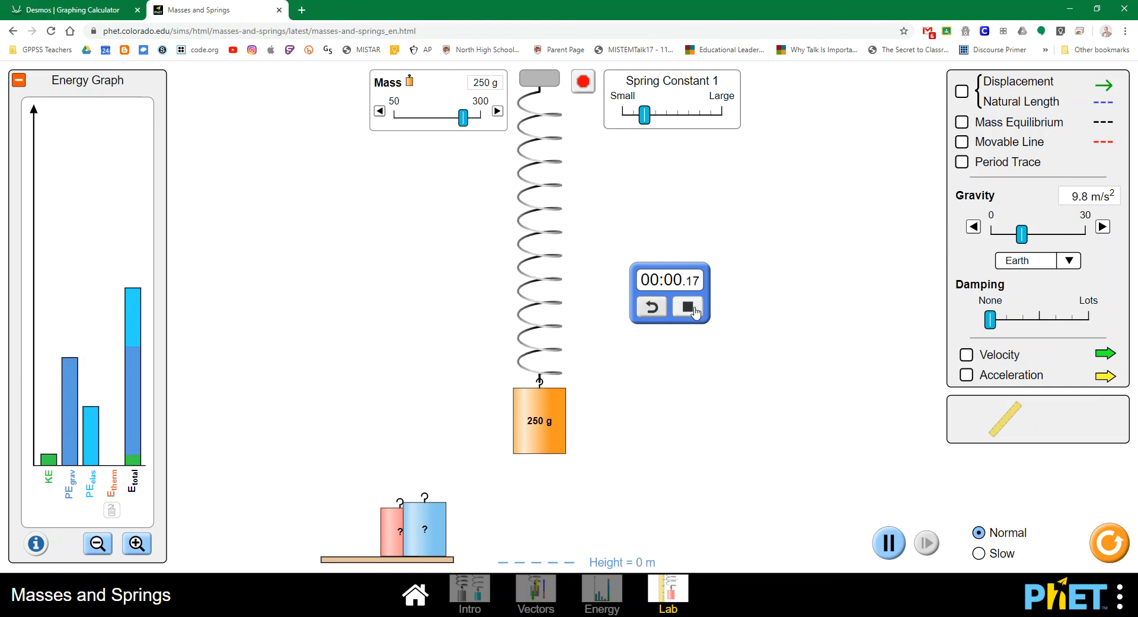
pyautogui.click(691, 309)
pyautogui.click(651, 306)
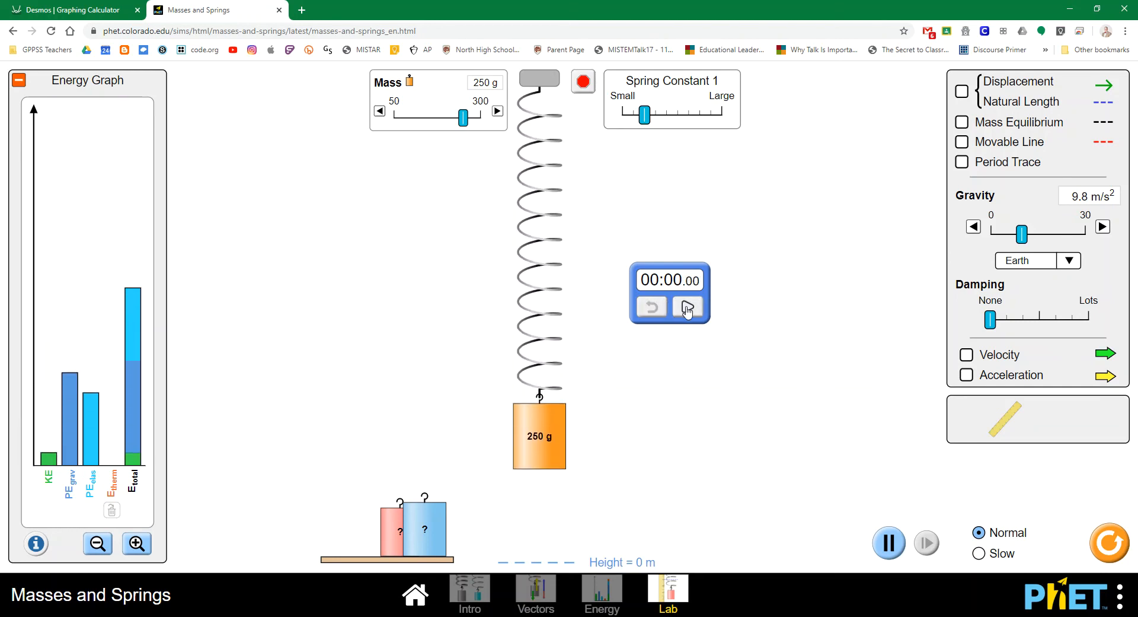
pyautogui.click(690, 308)
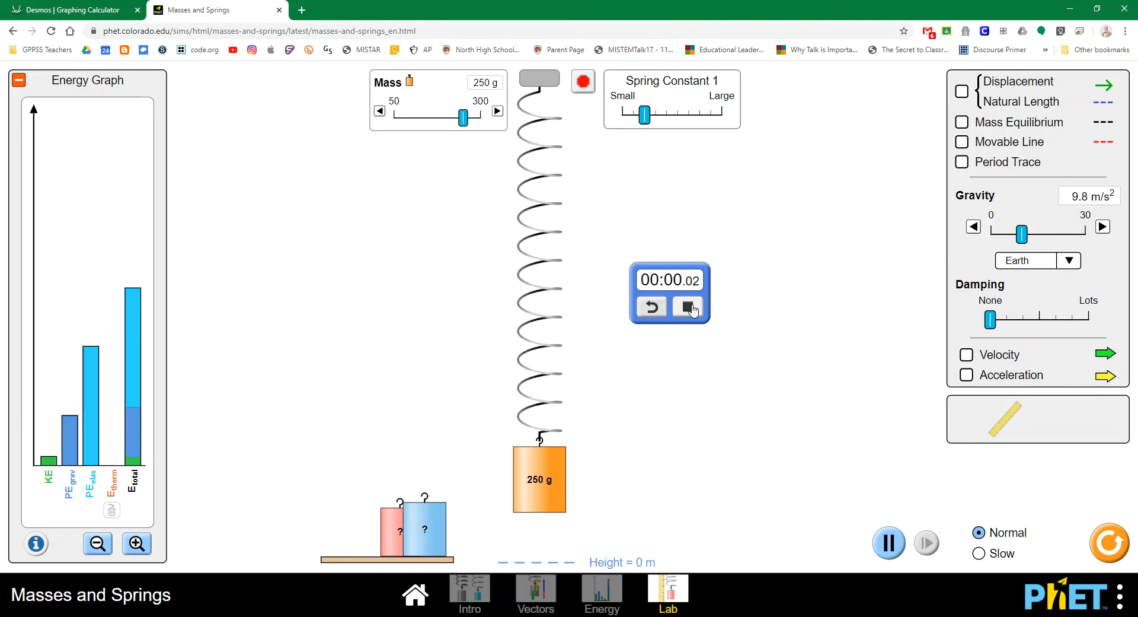
pyautogui.click(690, 309)
pyautogui.click(666, 307)
# Time one oscillation of the 250 g mass and record 250 and 1.35 in the fifth row of the Desmos table.
pyautogui.click(687, 307)
pyautogui.click(688, 307)
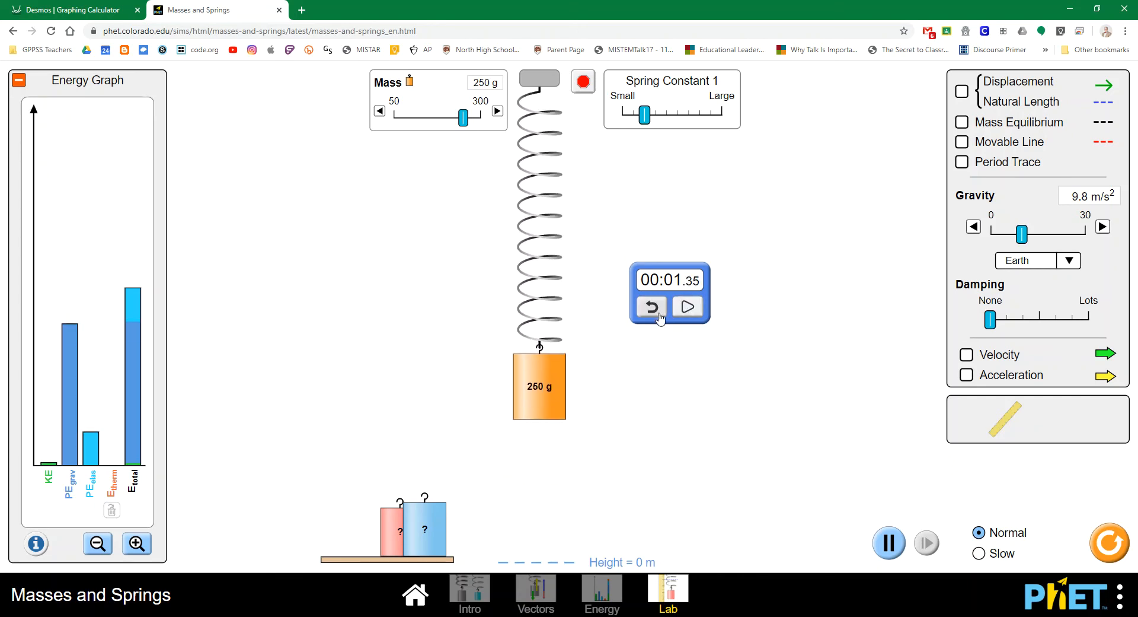
pyautogui.click(71, 10)
pyautogui.press('Return')
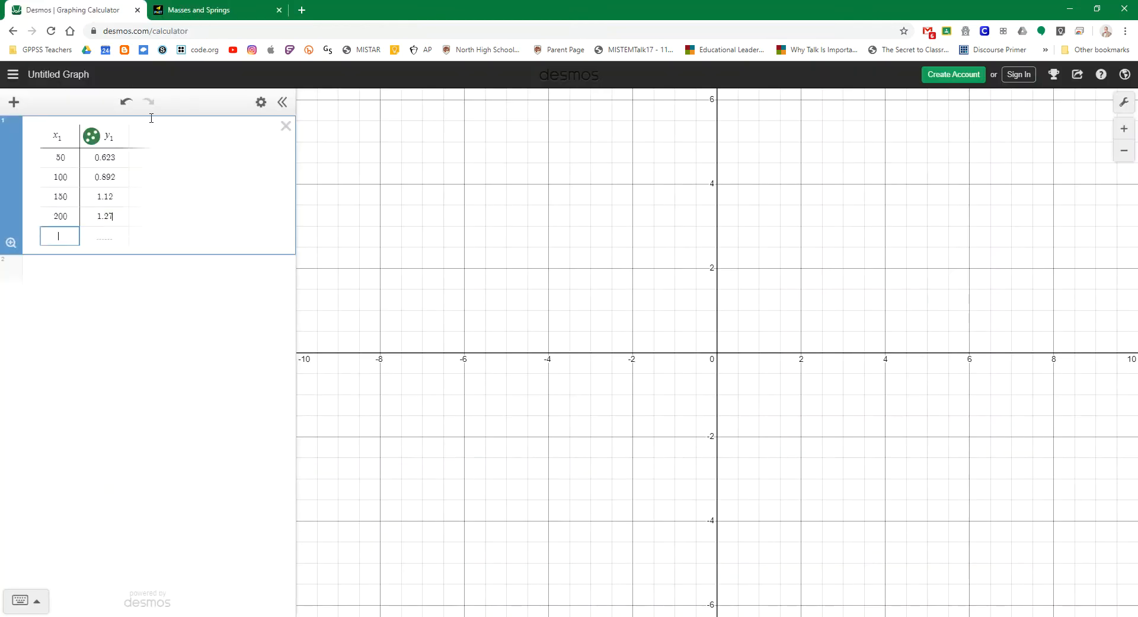
pyautogui.write('250')
pyautogui.press('Tab')
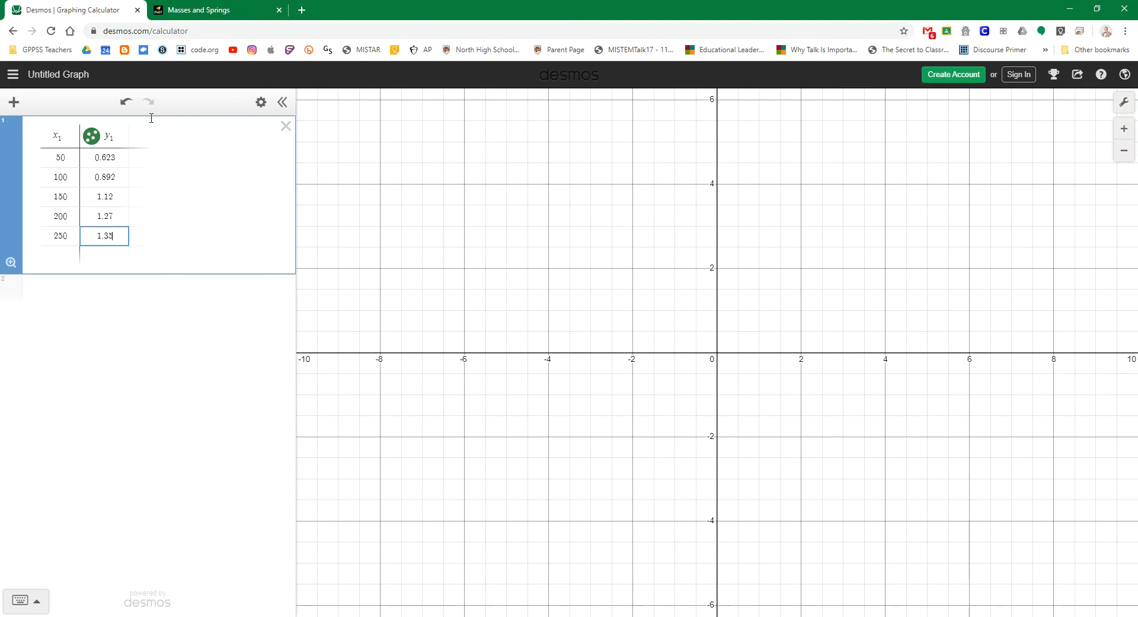
# Open the graph settings and set the x-axis range from 0 to 250.
pyautogui.click(593, 339)
pyautogui.moveTo(896, 285); pyautogui.dragTo(621, 469)
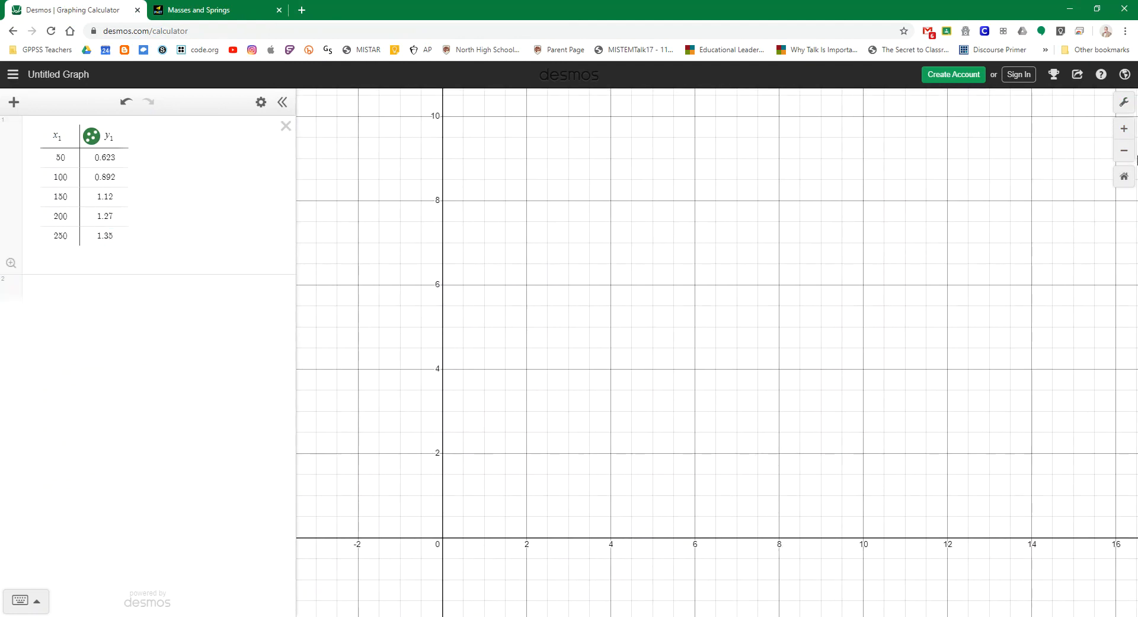
pyautogui.click(1124, 102)
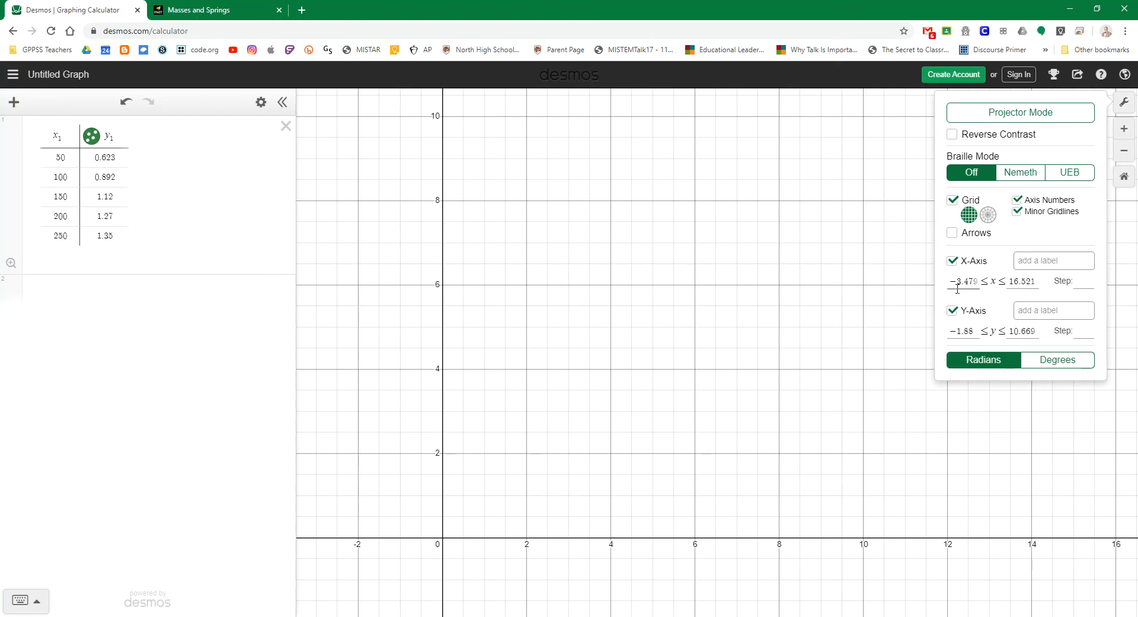
pyautogui.moveTo(952, 283); pyautogui.dragTo(1025, 276)
pyautogui.write('0')
pyautogui.press('Tab')
pyautogui.write('250')
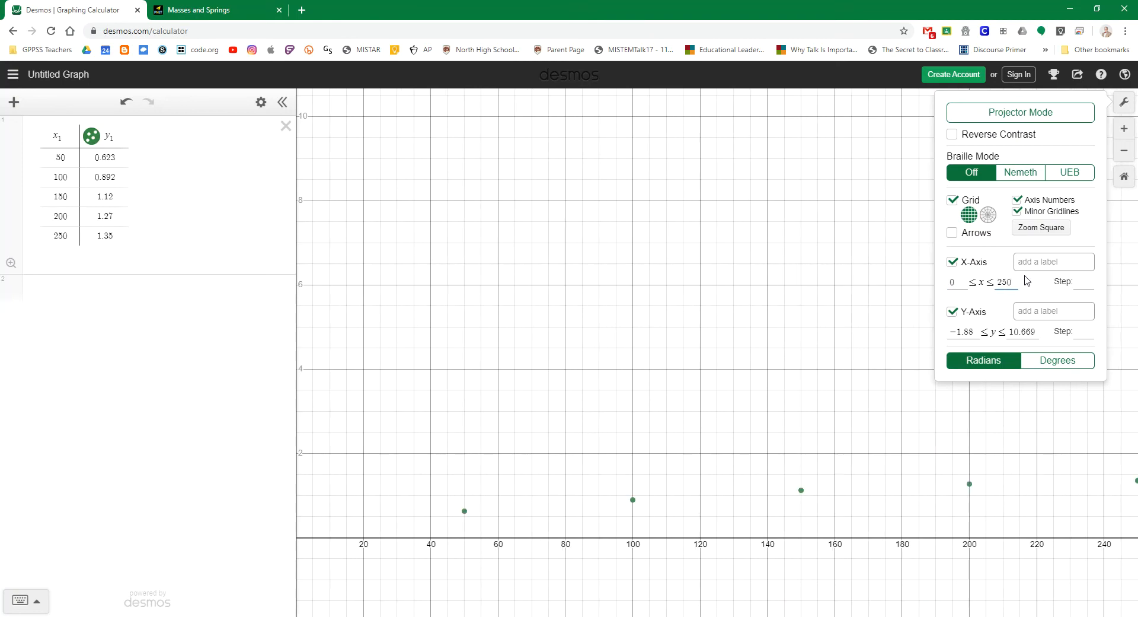
# Set the graph's y-axis range from 0 to 1.5 and close the graph settings.
pyautogui.moveTo(977, 331); pyautogui.dragTo(903, 331)
pyautogui.write('0')
pyautogui.press('Tab')
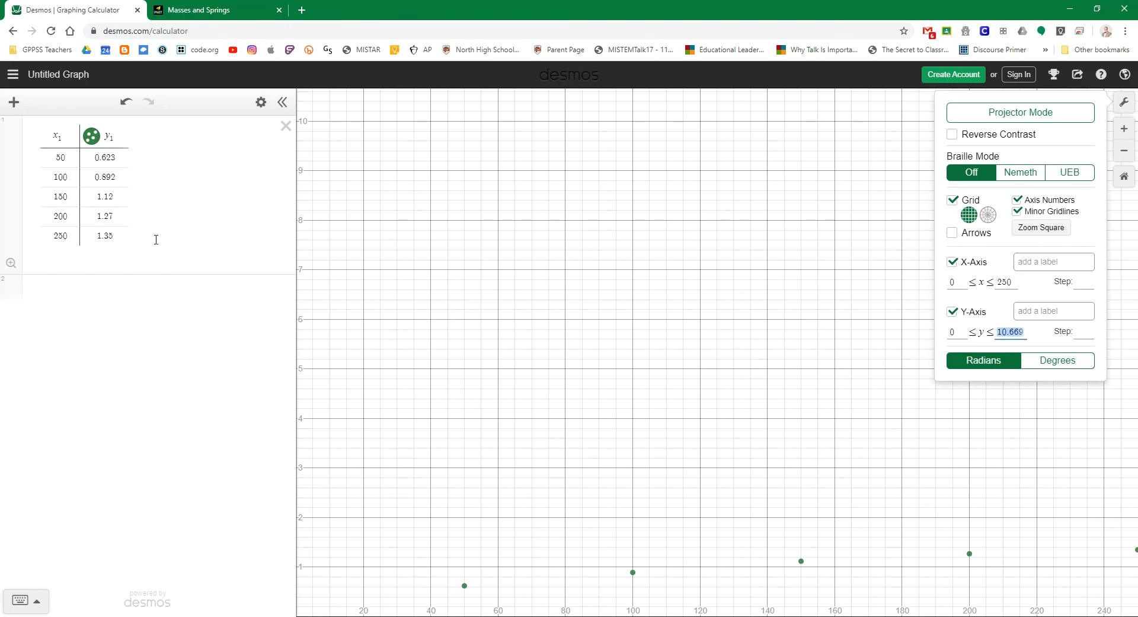
pyautogui.write('1.5')
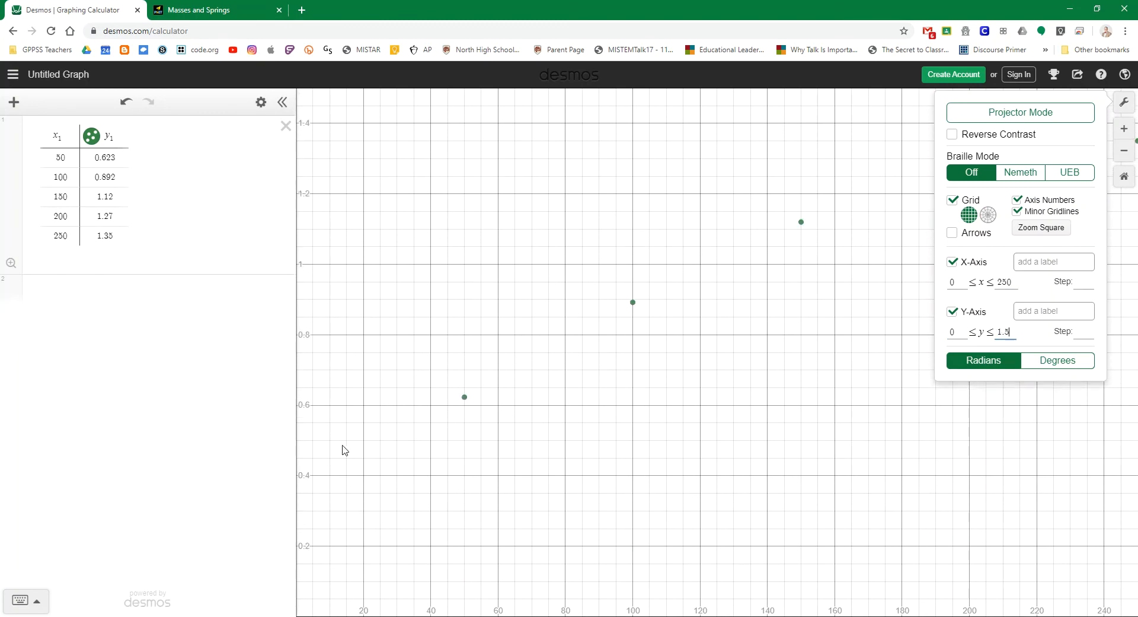
pyautogui.click(534, 449)
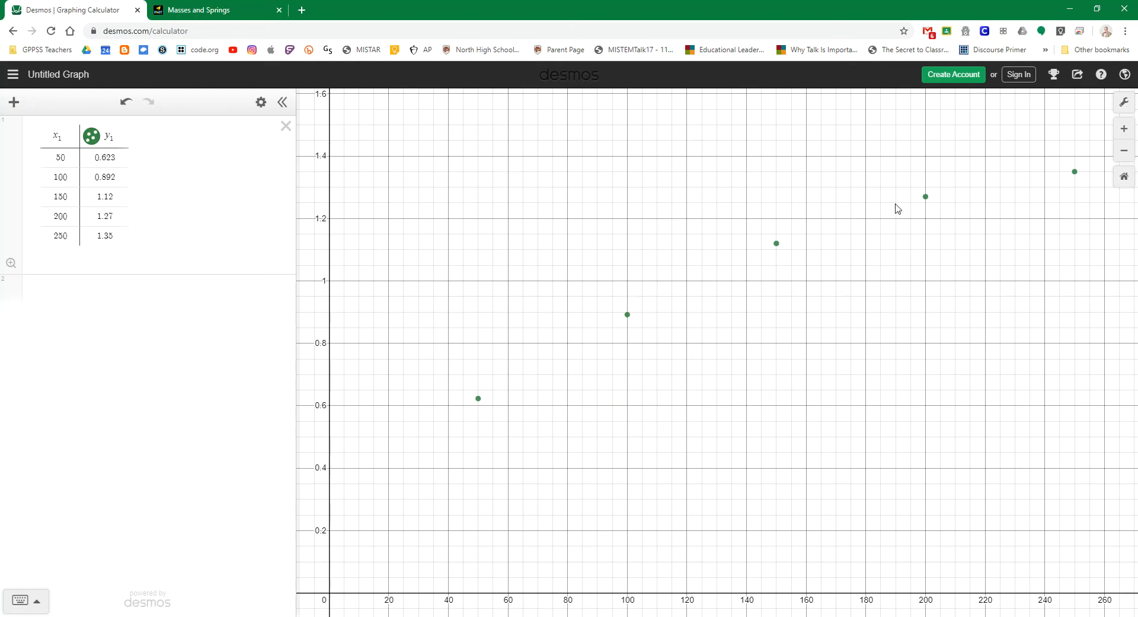
# Add a power regression y₁ ~ Ax₁^0.5 as a new expression fitting the table data.
pyautogui.click(12, 104)
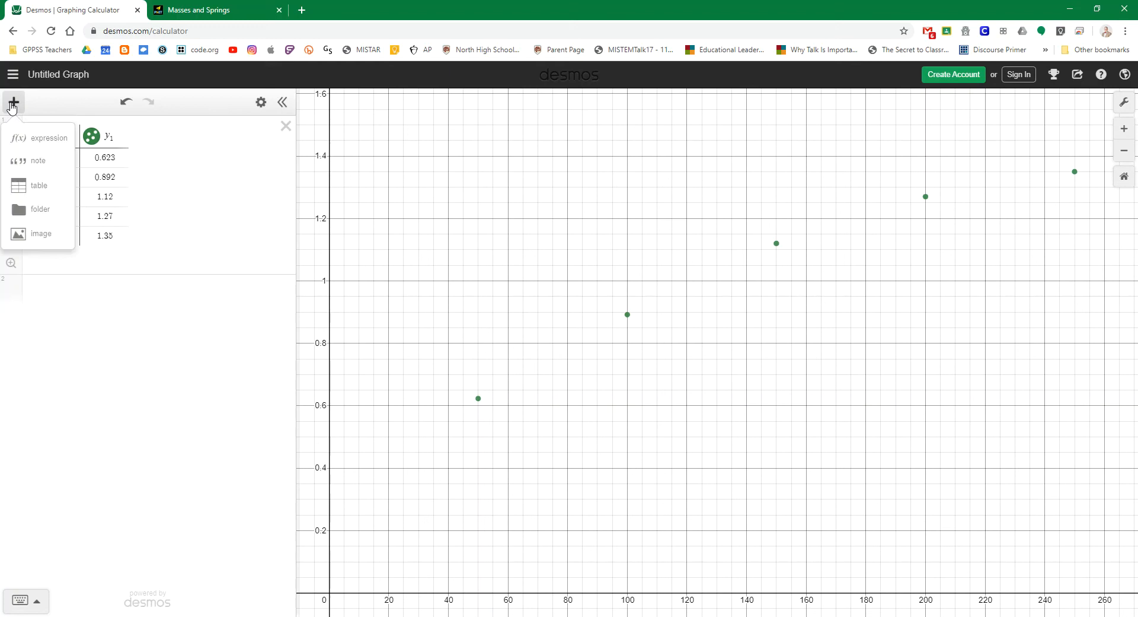
pyautogui.click(38, 141)
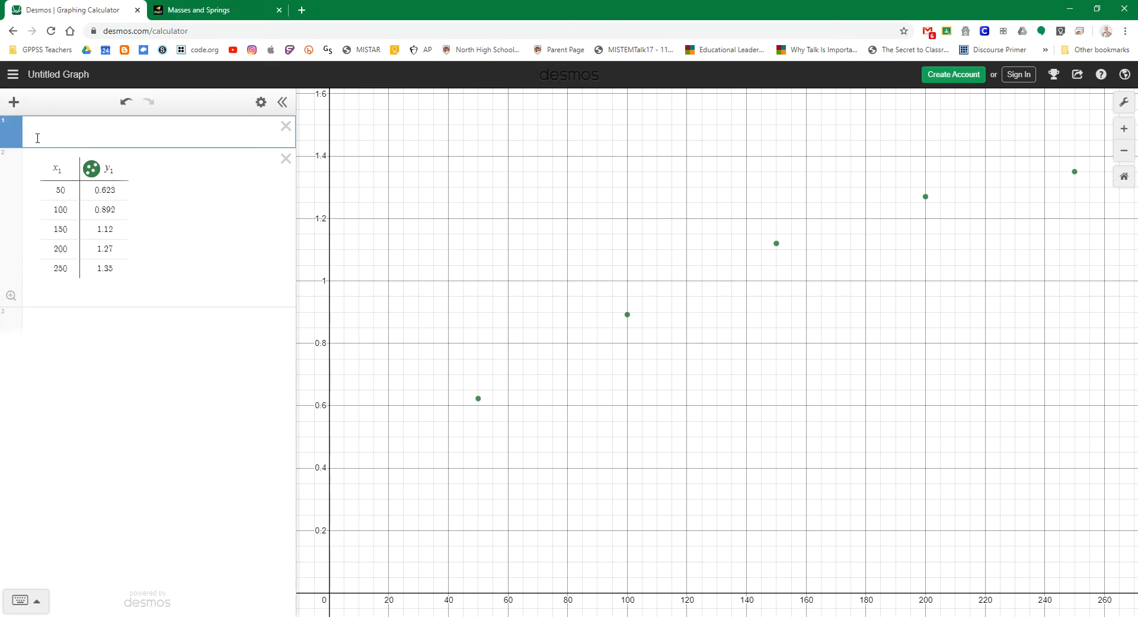
pyautogui.write('y_1')
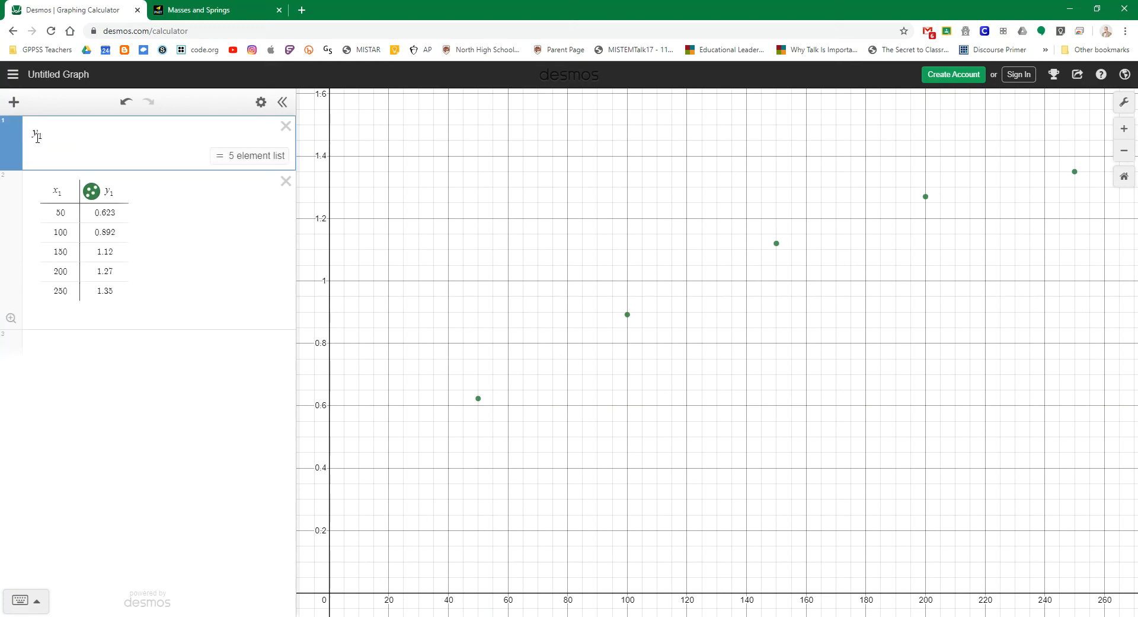
pyautogui.write('~')
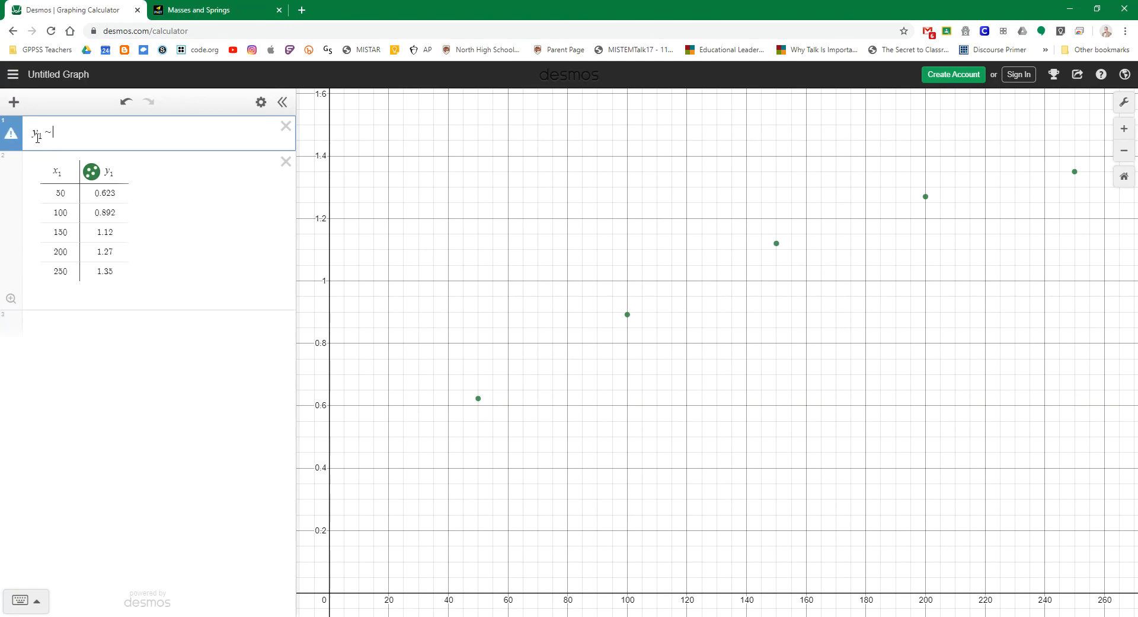
pyautogui.write('A')
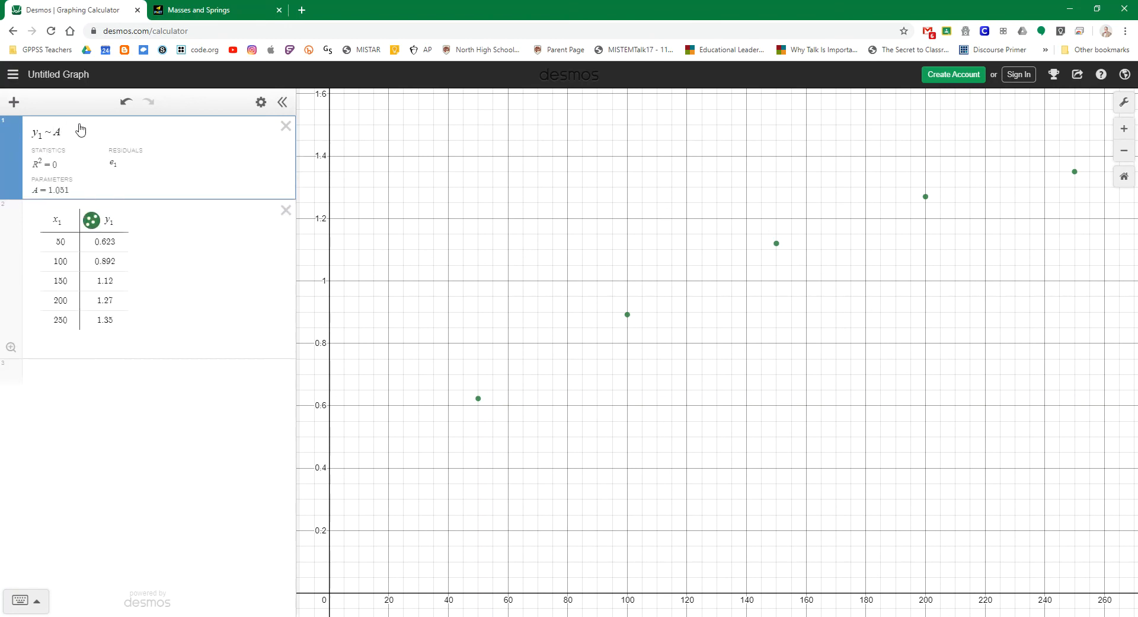
pyautogui.write('x_1')
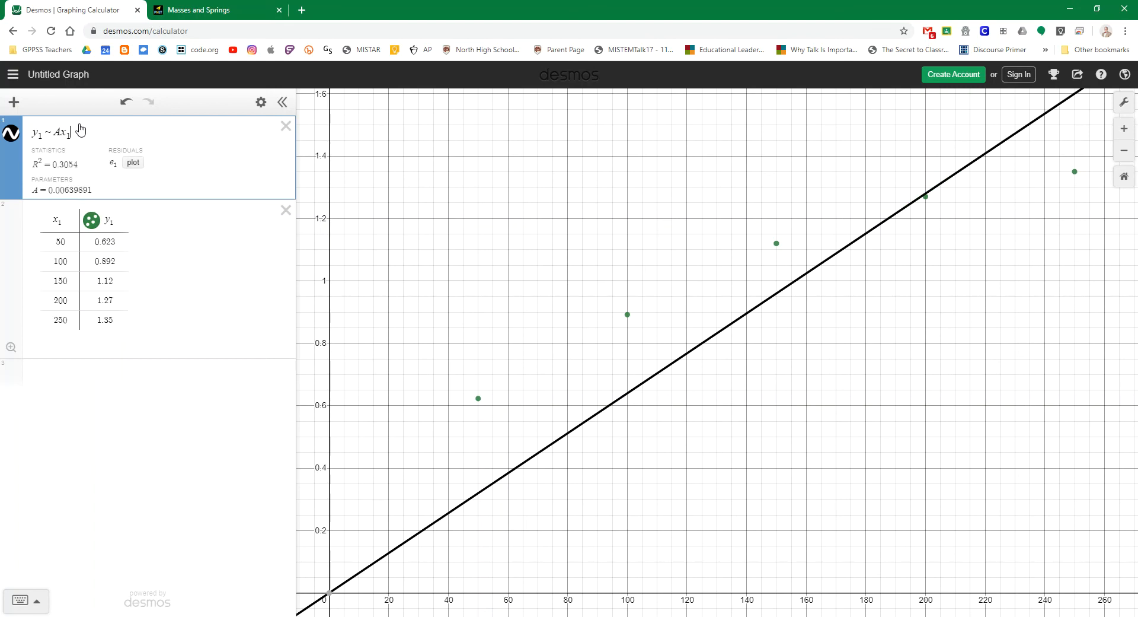
pyautogui.write('^')
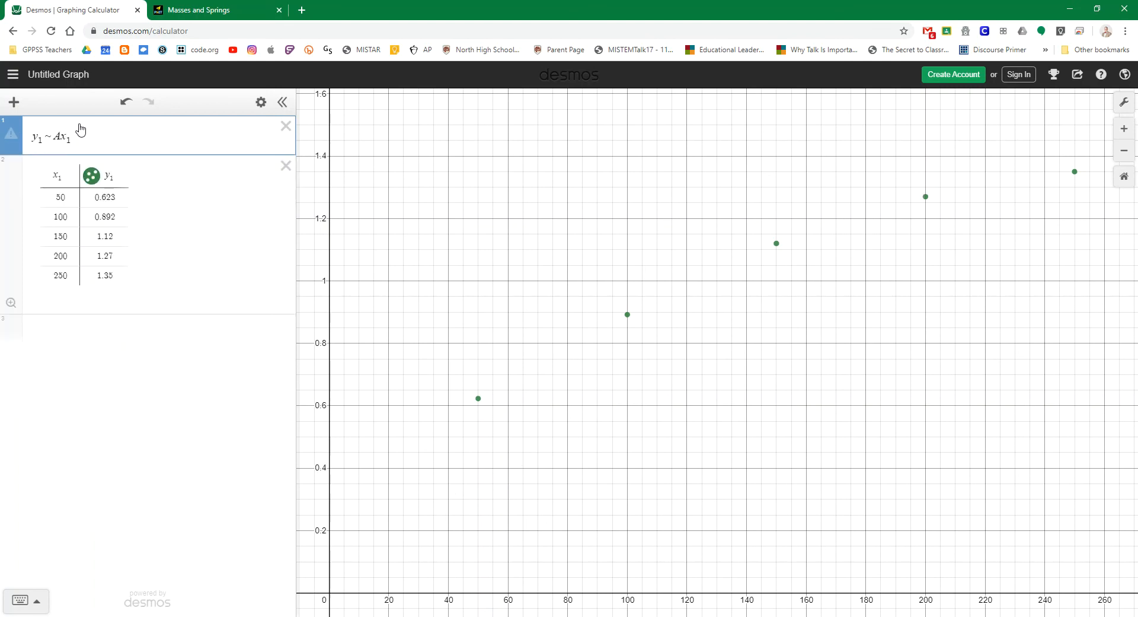
pyautogui.write('0.5')
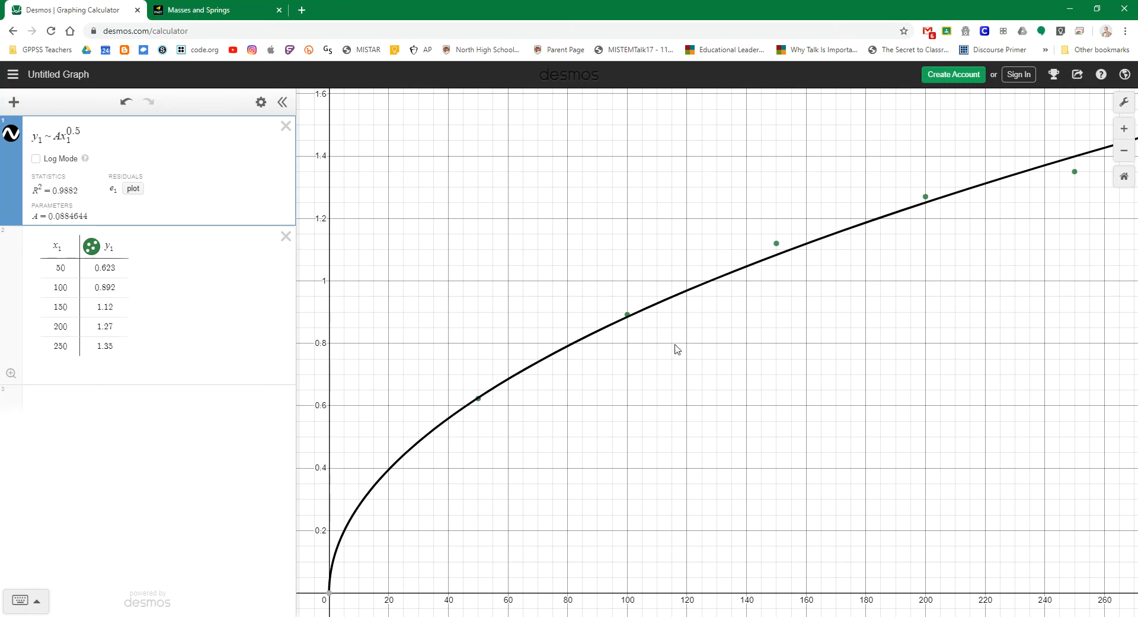
# Switch to the Masses and Springs simulation, set the hanging mass to 50 g and stop its motion.
pyautogui.click(205, 10)
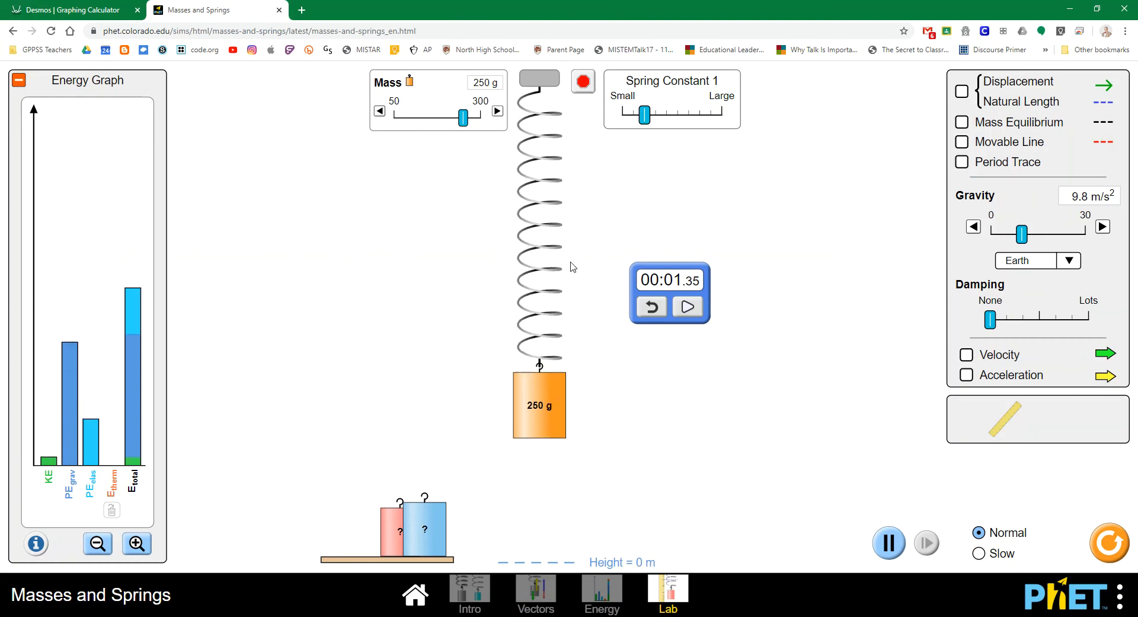
pyautogui.click(584, 83)
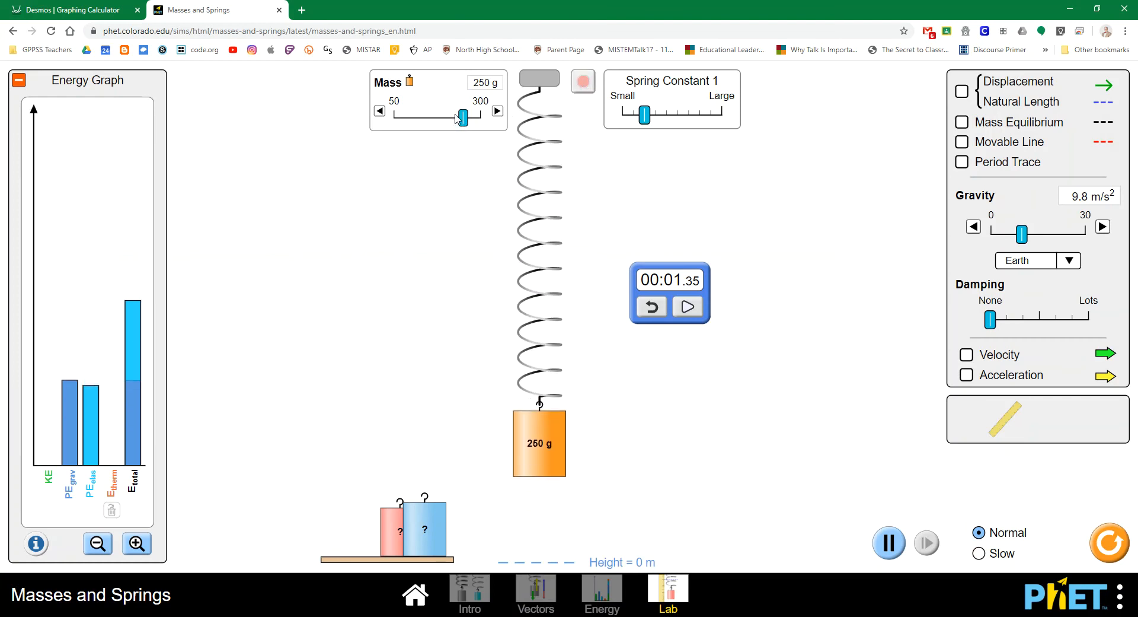
pyautogui.moveTo(463, 118); pyautogui.dragTo(394, 118)
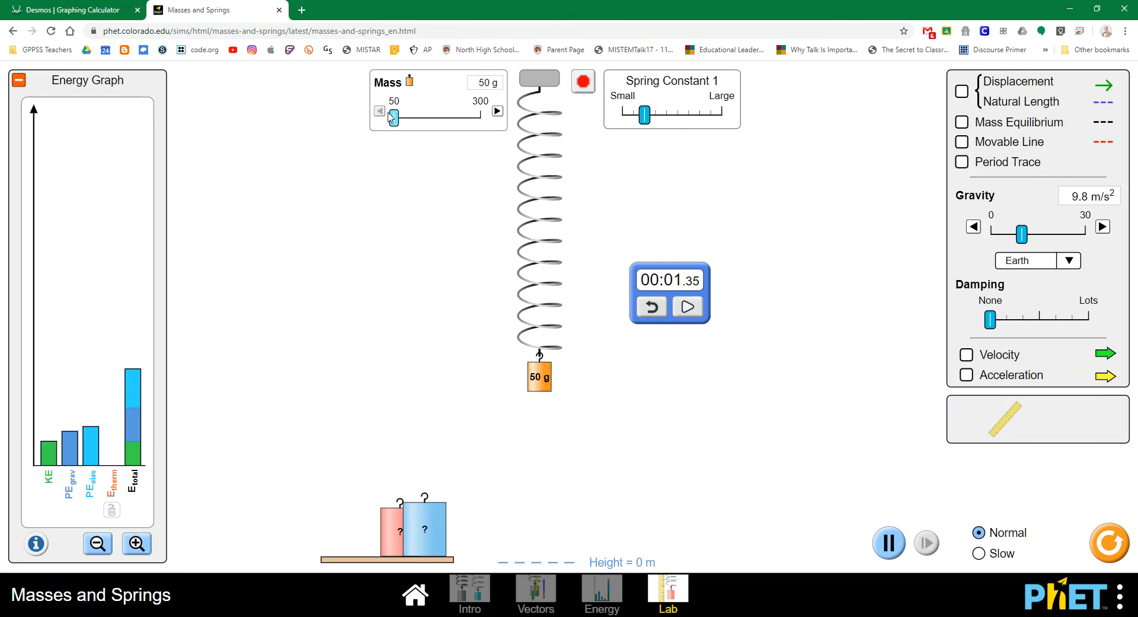
pyautogui.click(584, 83)
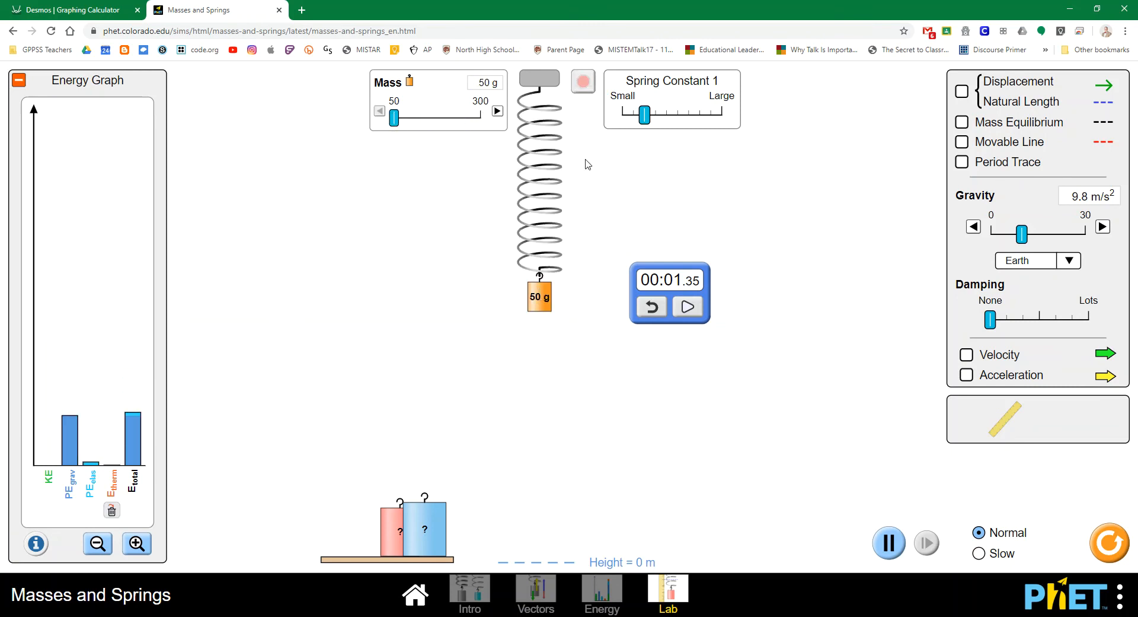
# Reset the stopwatch and try the spring constant at both extremes, ending at the smallest setting.
pyautogui.moveTo(645, 116); pyautogui.dragTo(603, 119)
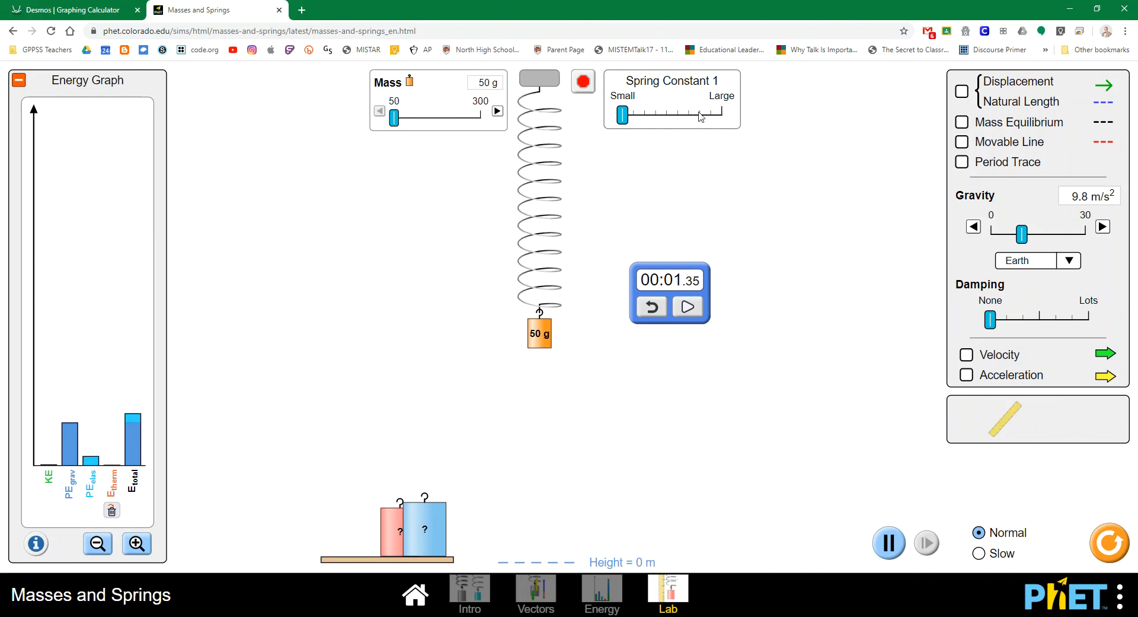
pyautogui.click(652, 307)
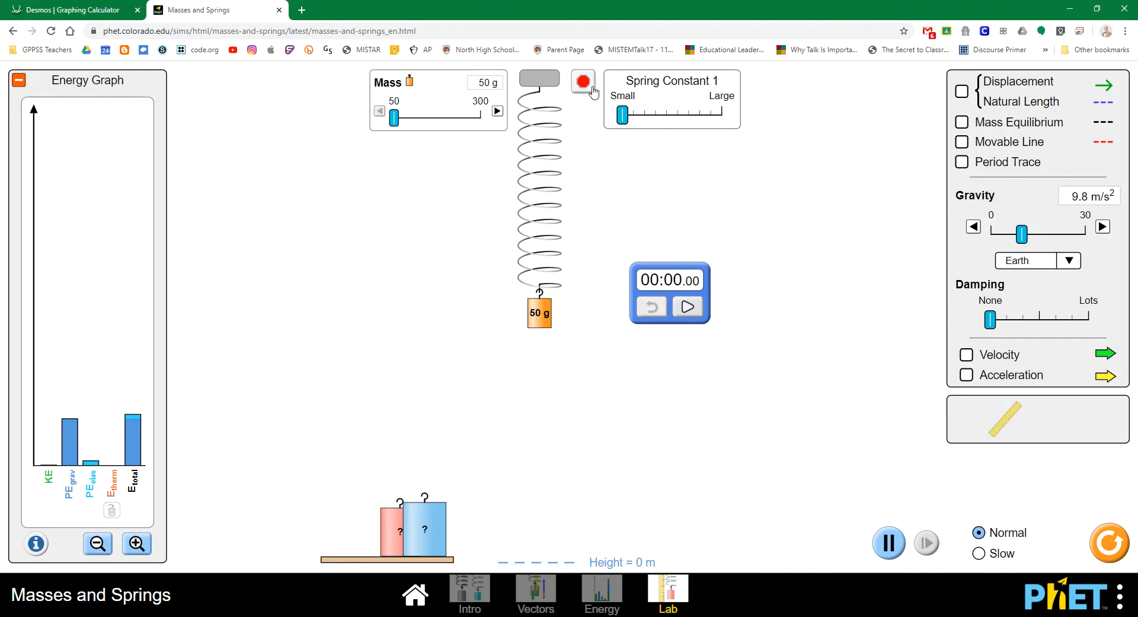
pyautogui.moveTo(622, 116); pyautogui.dragTo(743, 106)
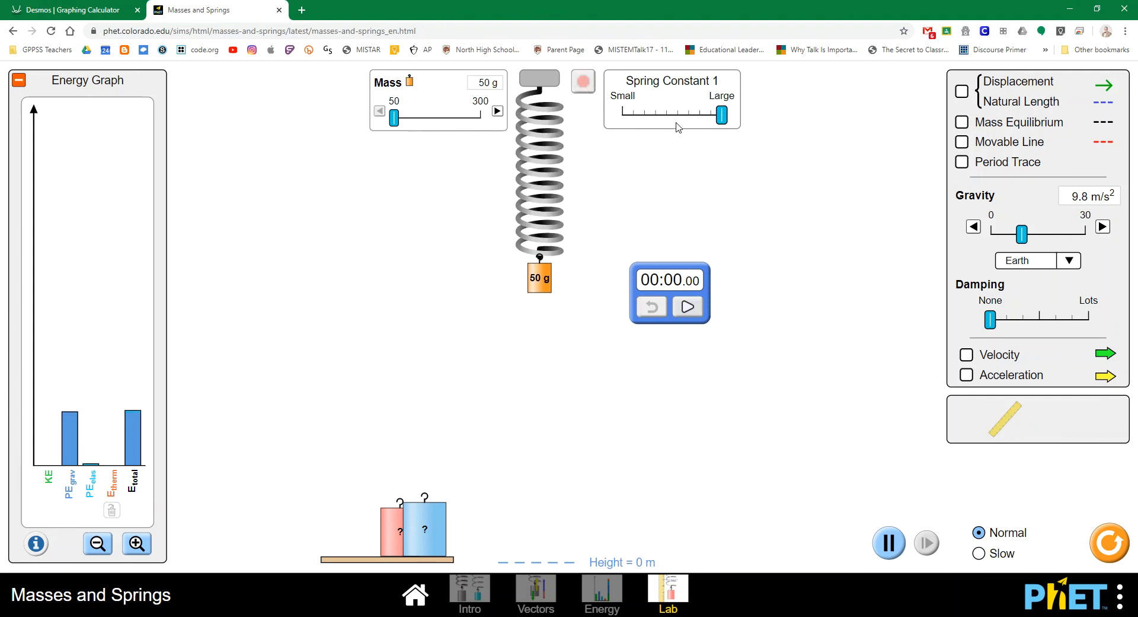
pyautogui.moveTo(721, 115); pyautogui.dragTo(623, 115)
# Set the hanging mass to 100 g and bring it to rest.
pyautogui.moveTo(394, 117); pyautogui.dragTo(415, 119)
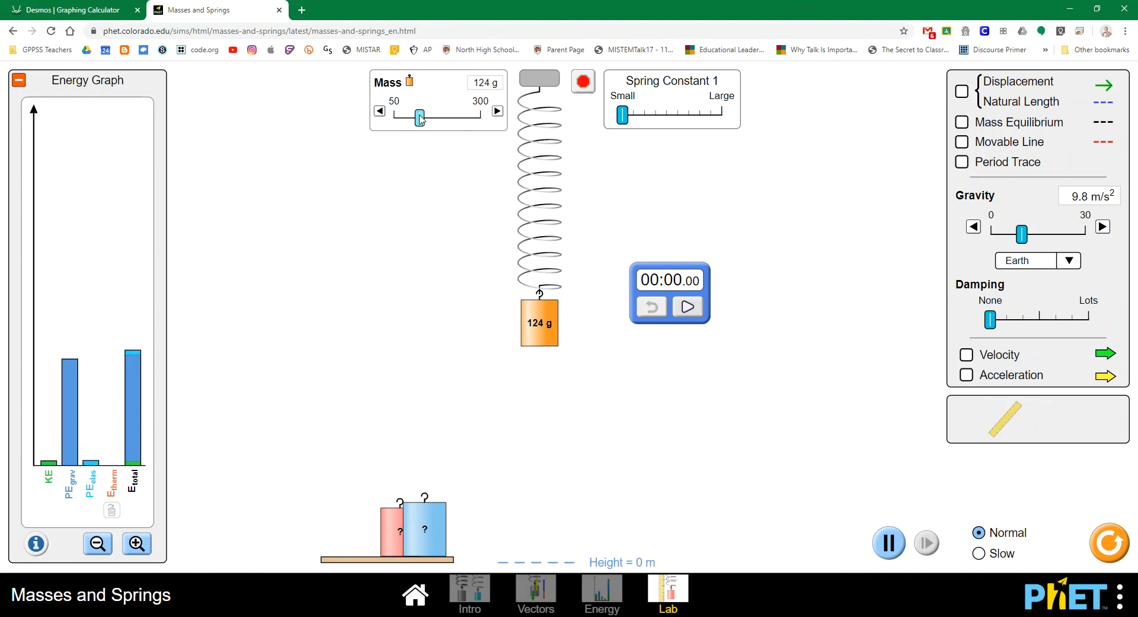
pyautogui.click(380, 113)
pyautogui.click(380, 112)
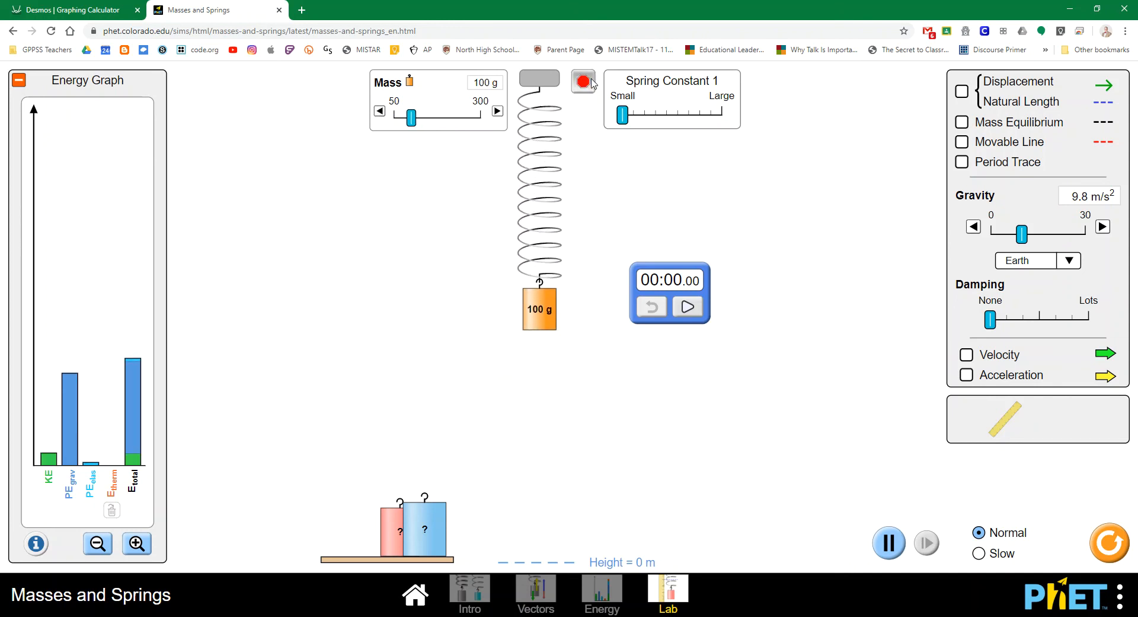
pyautogui.click(579, 82)
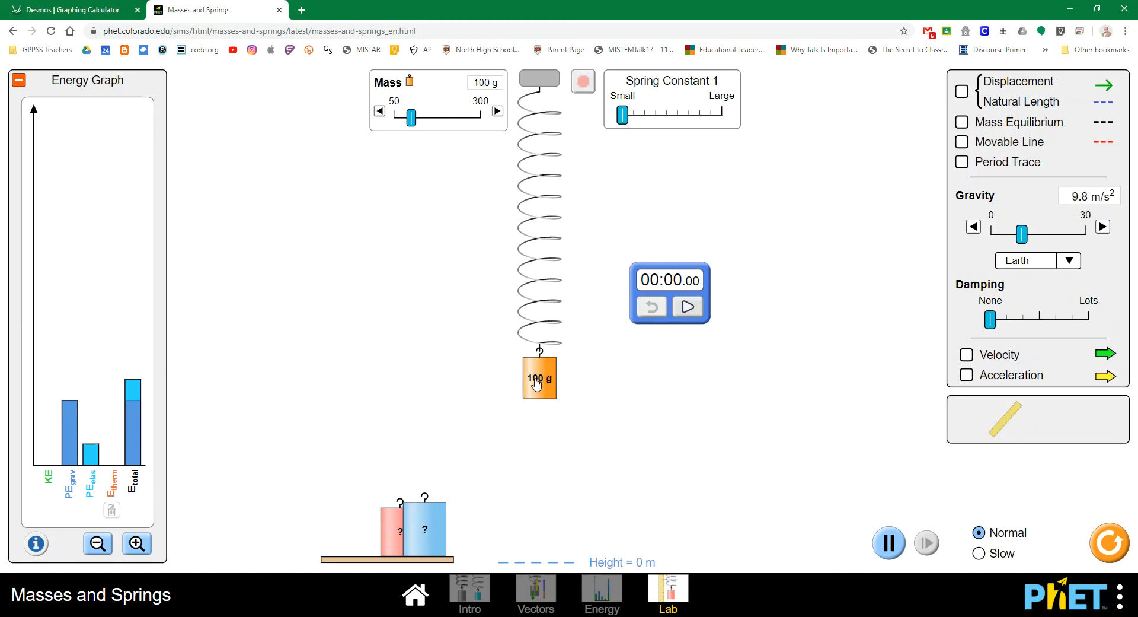
# Time two trial oscillations of the 100 g mass, resetting the stopwatch after each one.
pyautogui.click(688, 308)
pyautogui.click(687, 308)
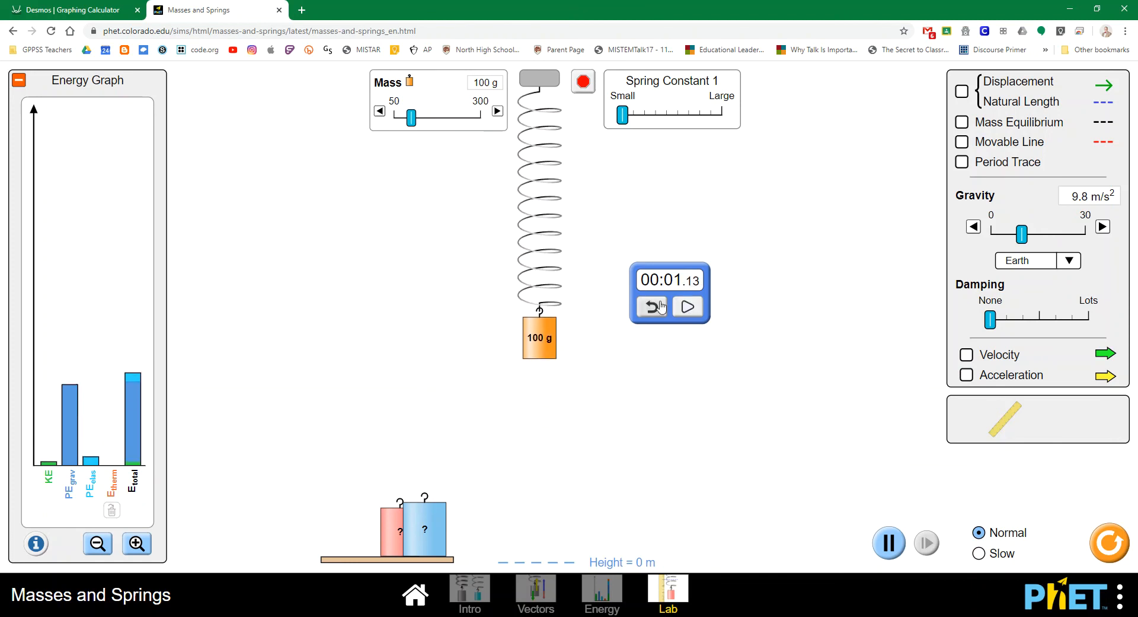
pyautogui.click(652, 307)
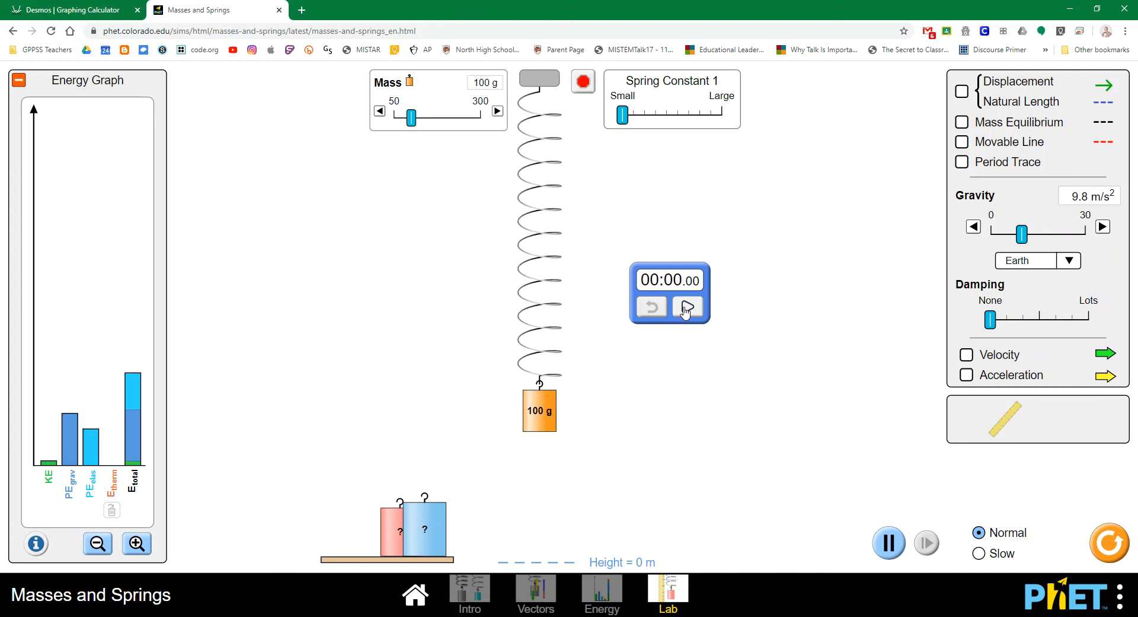
pyautogui.click(688, 307)
pyautogui.click(687, 308)
pyautogui.click(652, 307)
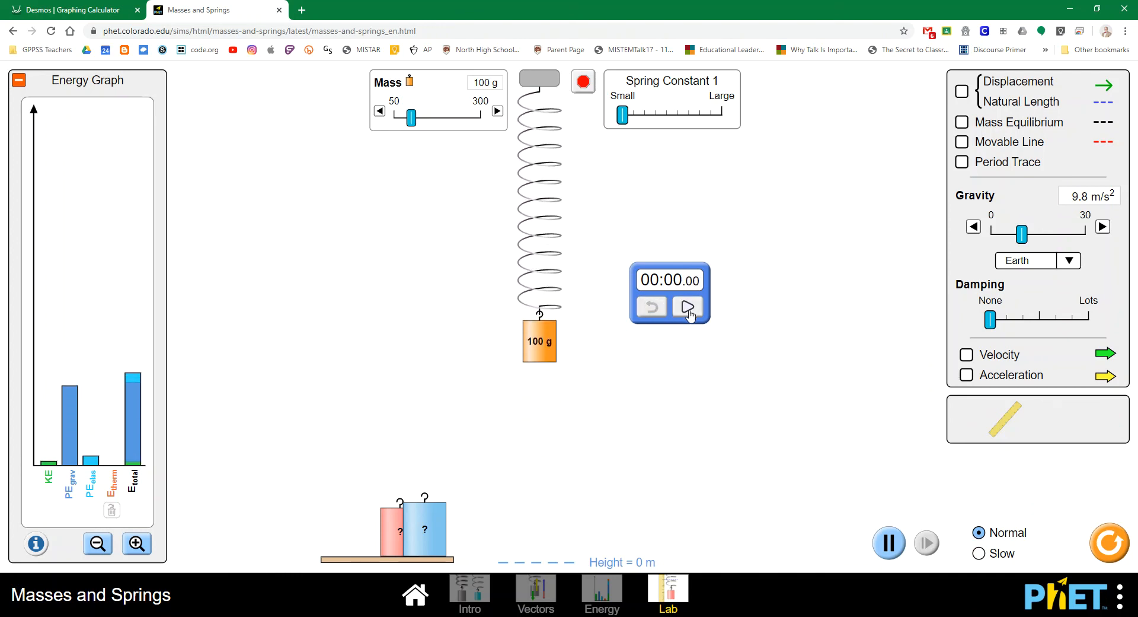
# Time one oscillation of the 100 g mass and record 3 and 1.12 in the first row of a new Desmos table.
pyautogui.click(688, 307)
pyautogui.click(688, 307)
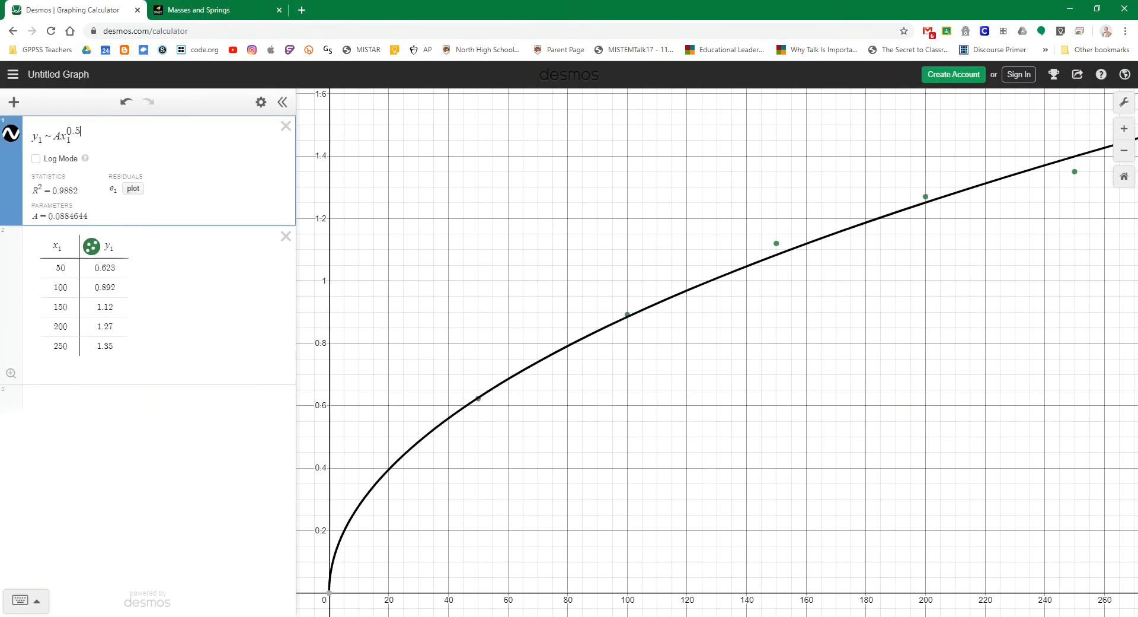
pyautogui.click(77, 9)
pyautogui.click(13, 102)
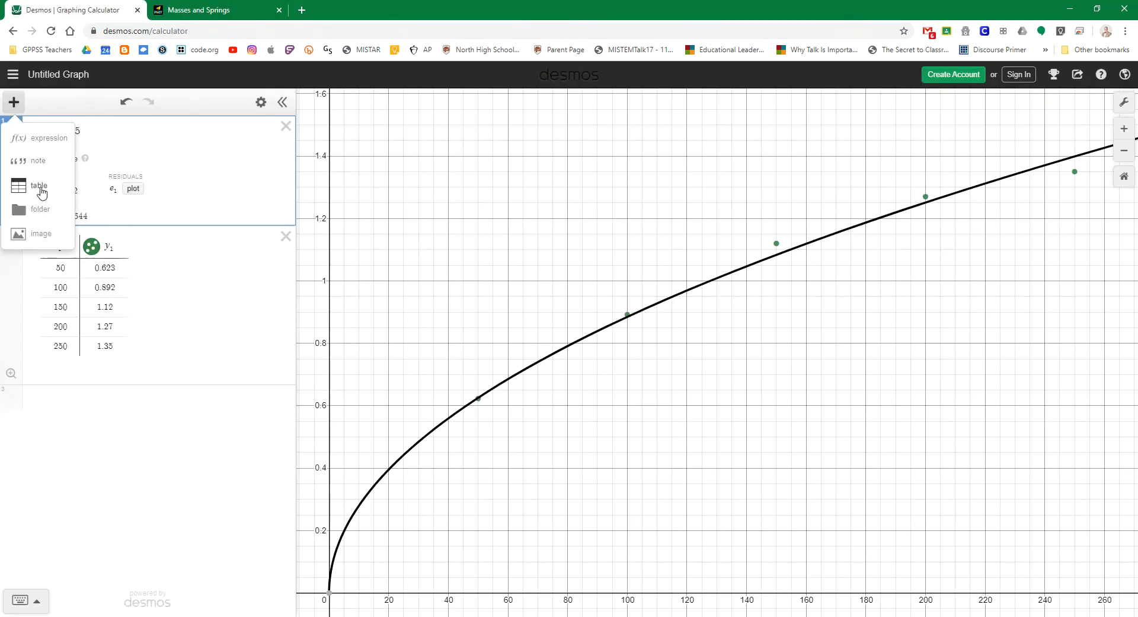
pyautogui.click(40, 188)
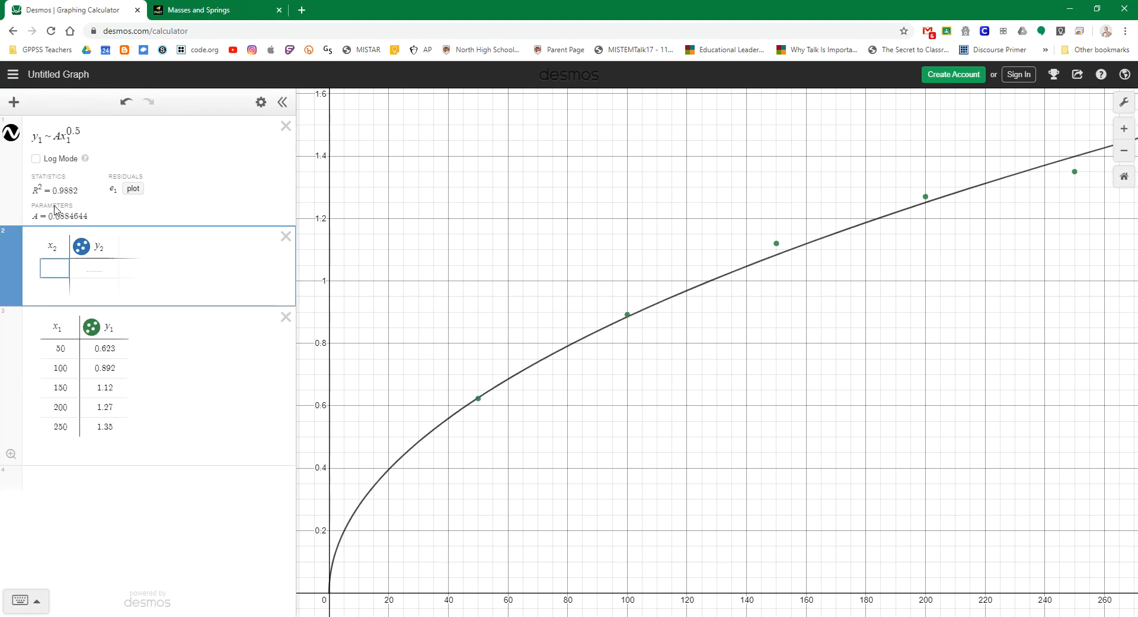
pyautogui.write('3')
pyautogui.press('Tab')
pyautogui.write('1.12')
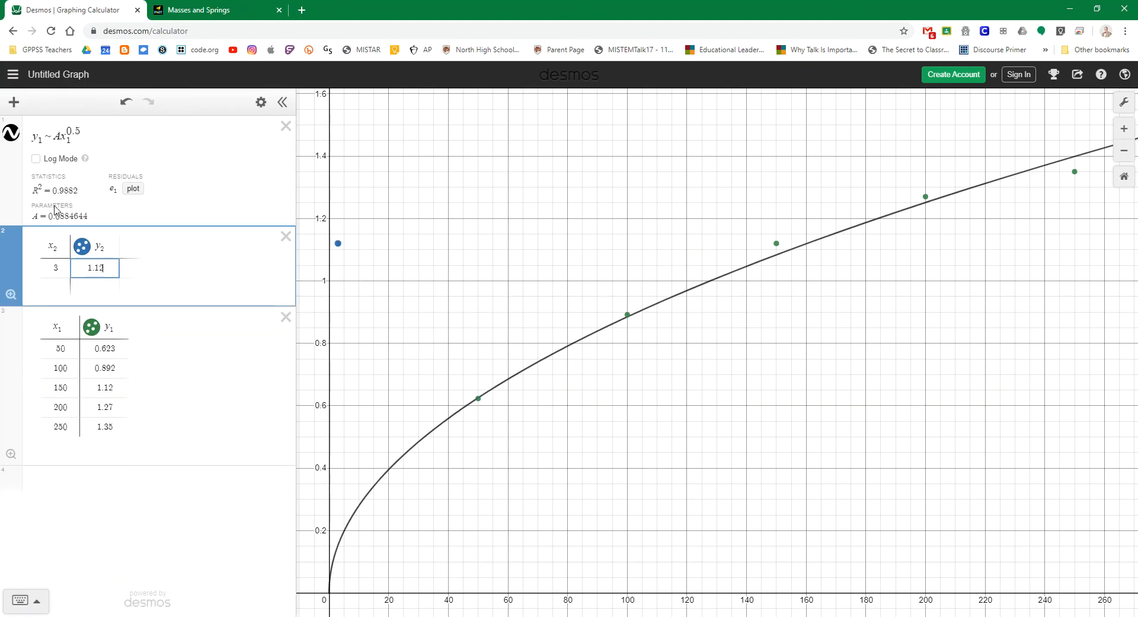
pyautogui.press('Return')
# Back in the simulation, raise the spring constant to the fourth slider mark and time ten oscillations from a reset stopwatch.
pyautogui.click(201, 7)
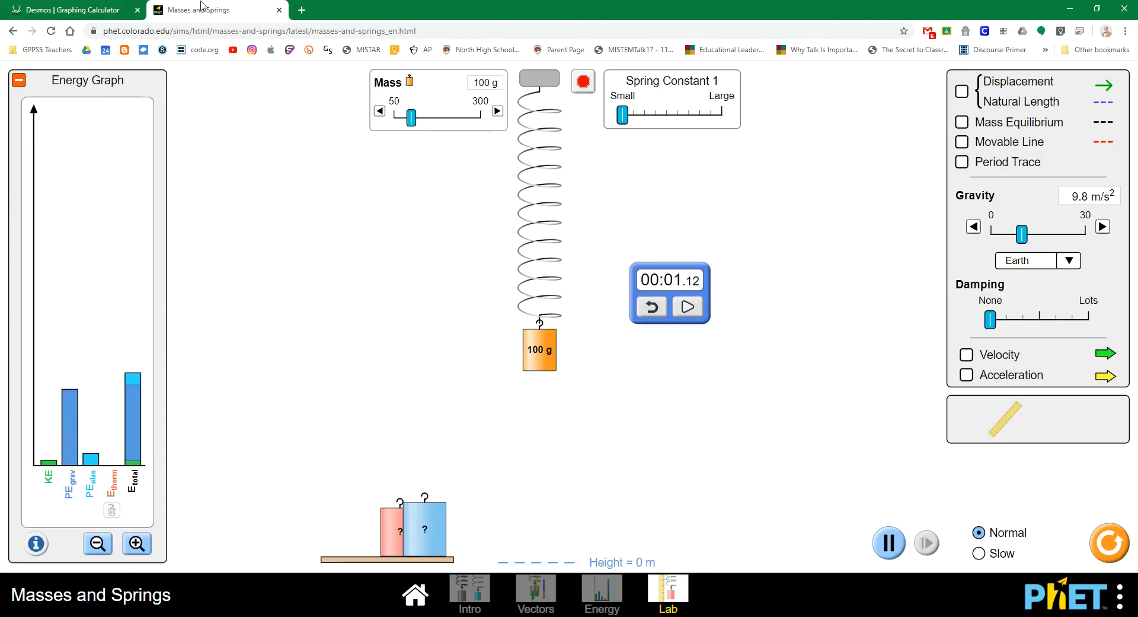
pyautogui.moveTo(627, 120); pyautogui.dragTo(659, 121)
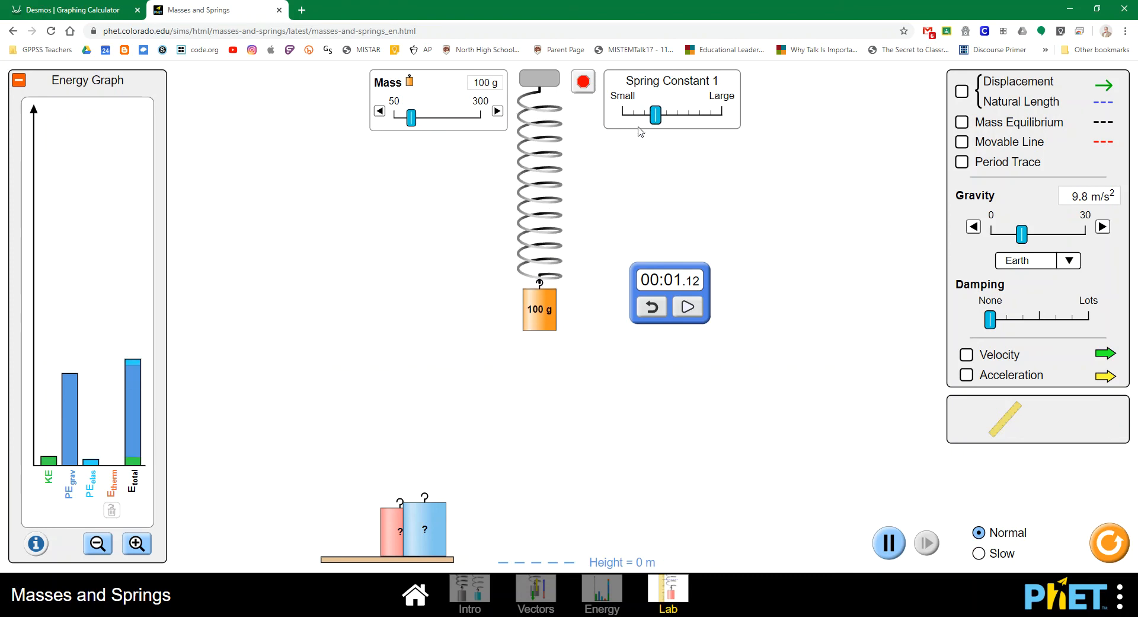
pyautogui.click(652, 308)
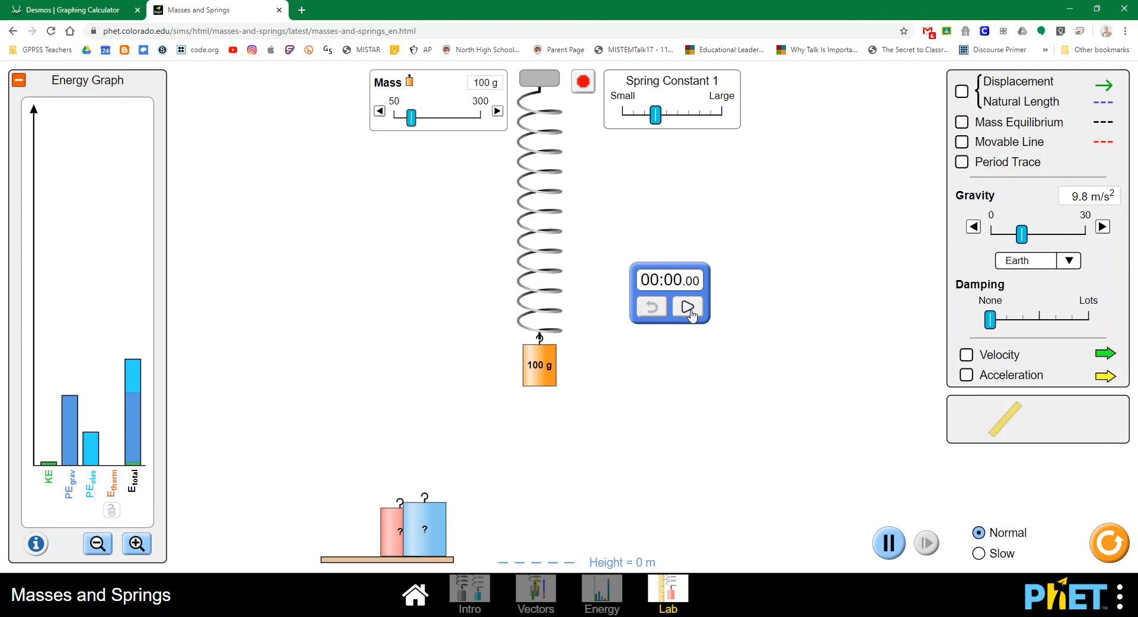
pyautogui.click(688, 309)
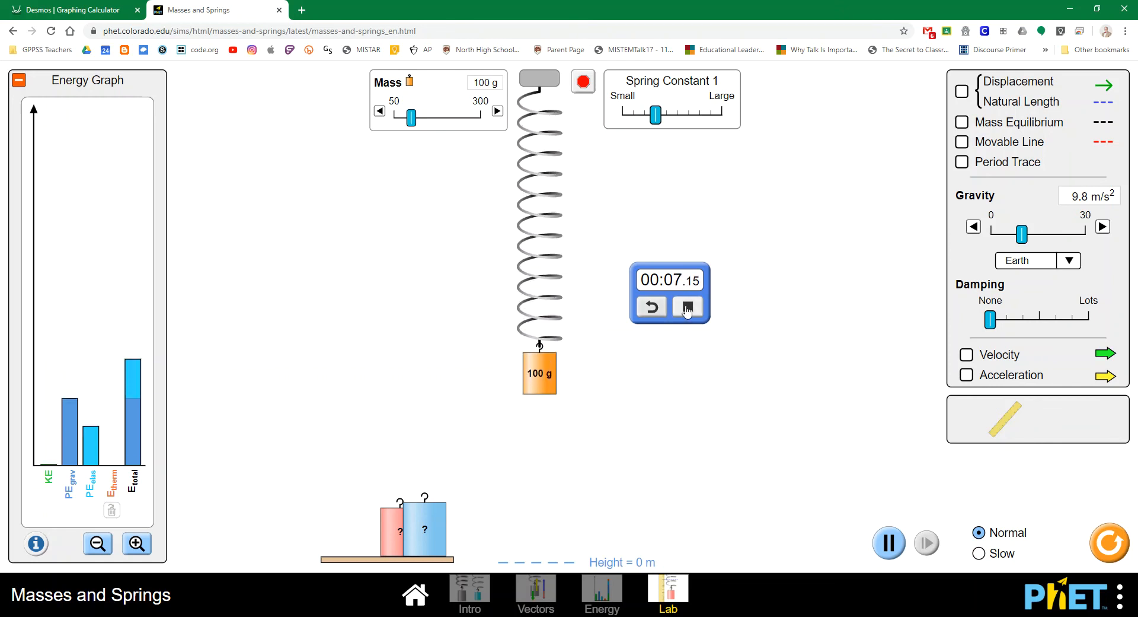
pyautogui.click(687, 308)
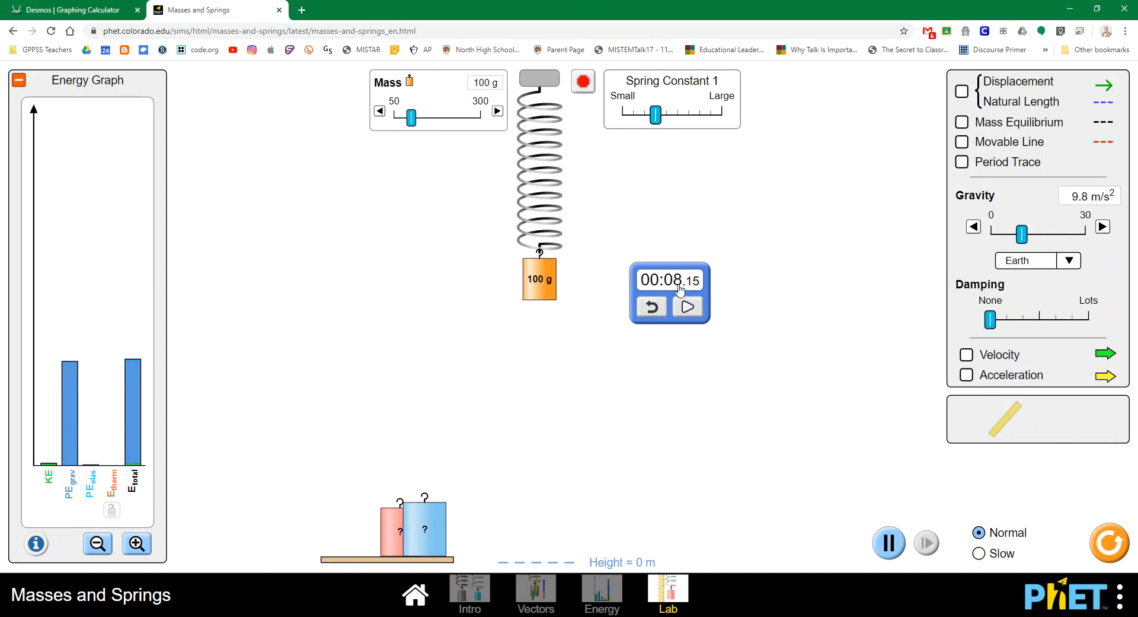
# Return to Desmos and record 6 and 0.815 in the second row of the new table.
pyautogui.click(98, 8)
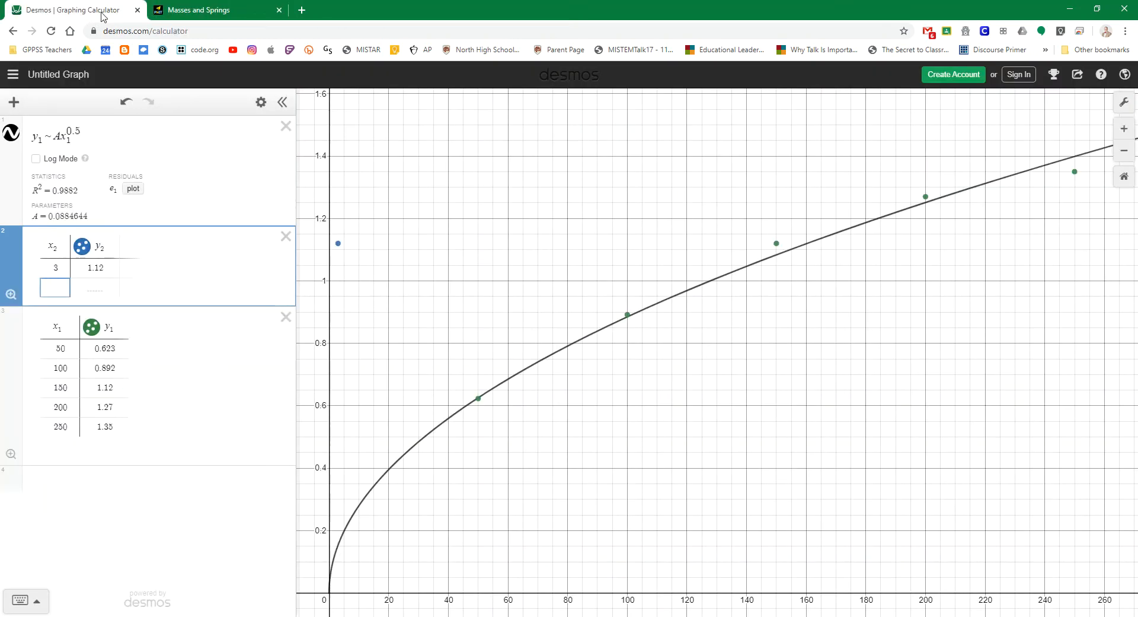
pyautogui.write('6')
pyautogui.press('Tab')
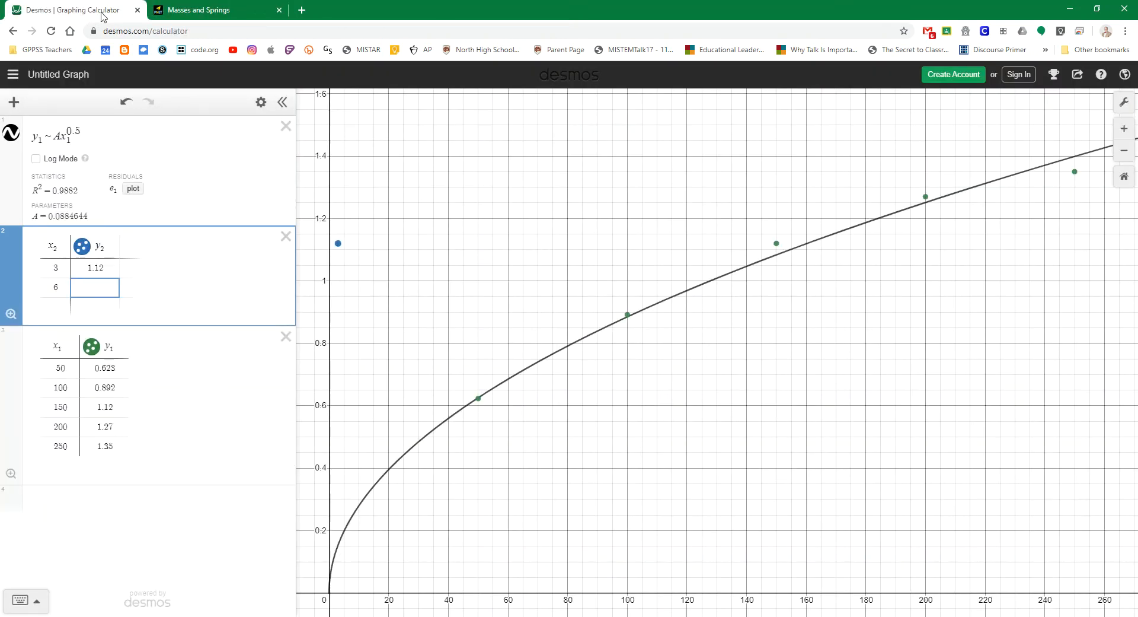
pyautogui.write('0.815')
pyautogui.press('Return')
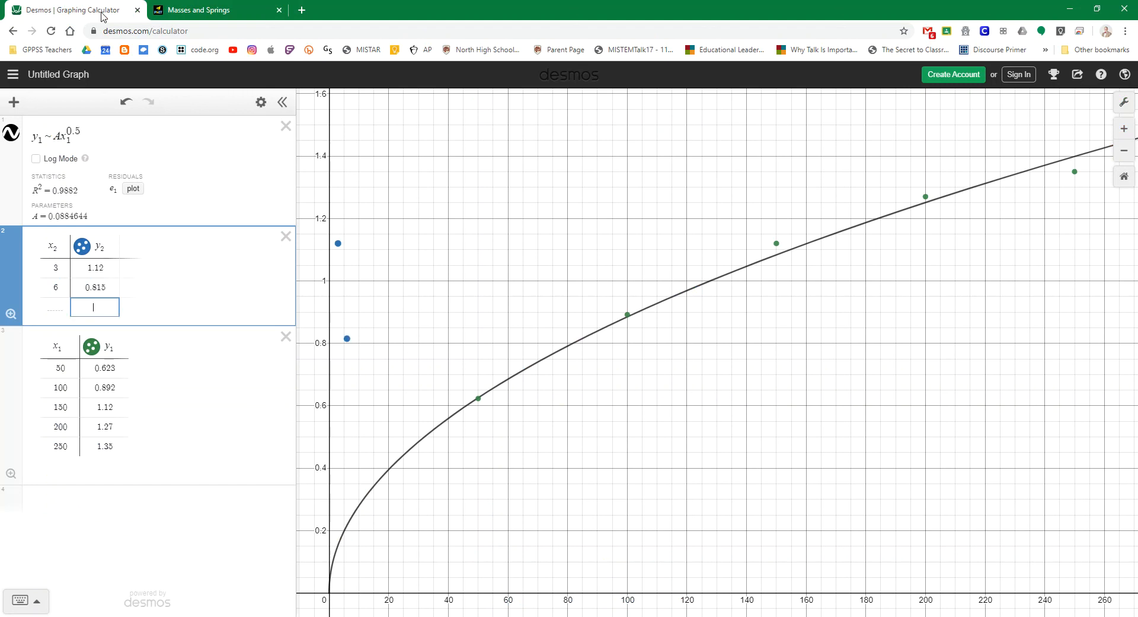
# Enter 9 as the x₂ value in the third row of the spring constant table.
pyautogui.click(55, 303)
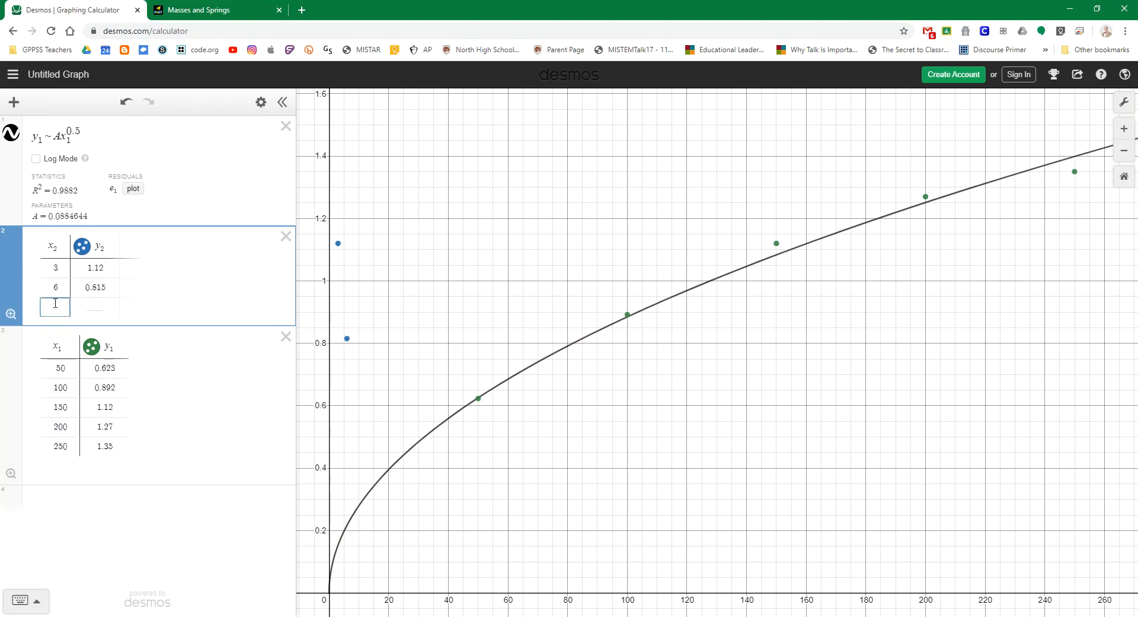
pyautogui.write('9+')
pyautogui.press('BackSpace')
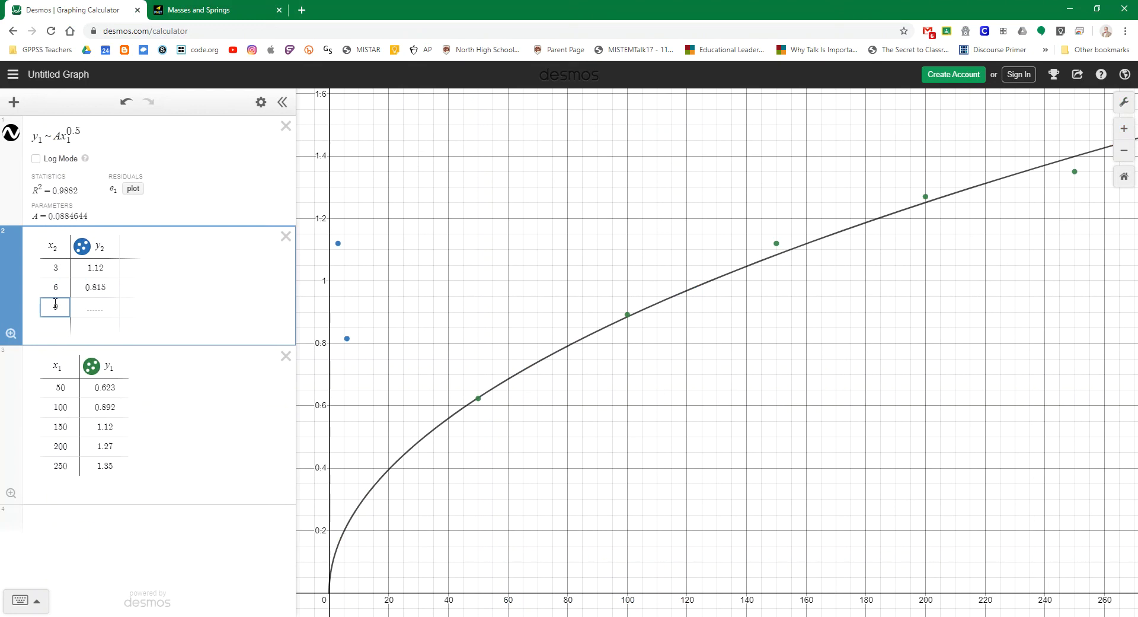
# Switch to the simulation, raise the spring constant to the seventh slider mark and time ten oscillations from a reset stopwatch.
pyautogui.click(226, 10)
pyautogui.moveTo(660, 120); pyautogui.dragTo(689, 118)
pyautogui.click(665, 304)
pyautogui.click(686, 306)
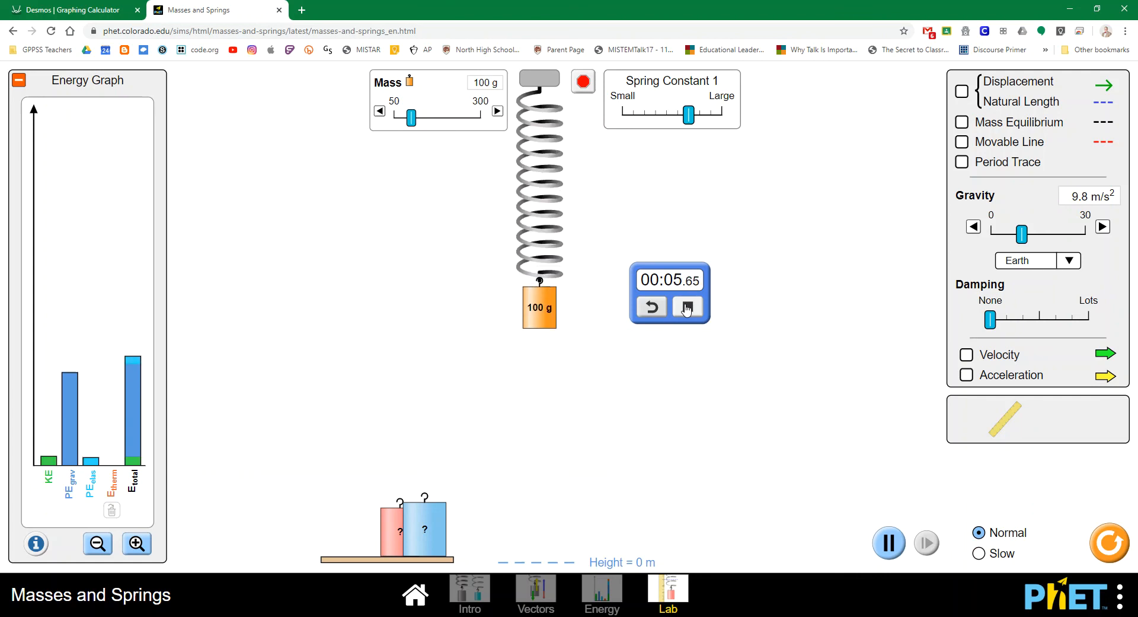
pyautogui.click(687, 306)
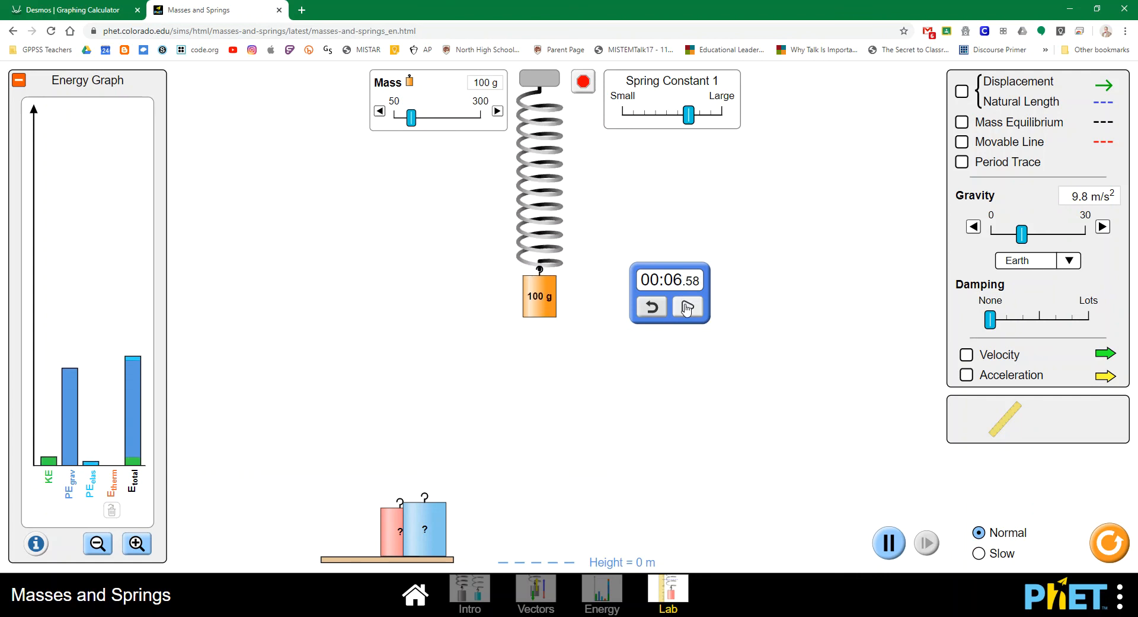
# Return to Desmos and record 0.658 as the y₂ value for 9.
pyautogui.click(52, 11)
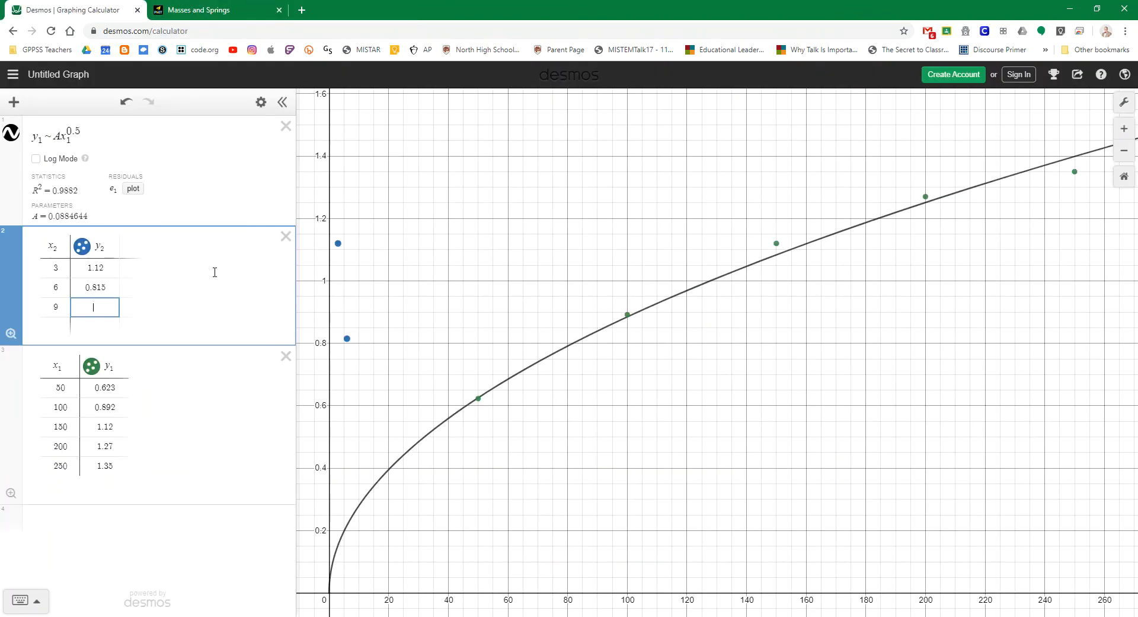
pyautogui.write('0.658')
pyautogui.press('Return')
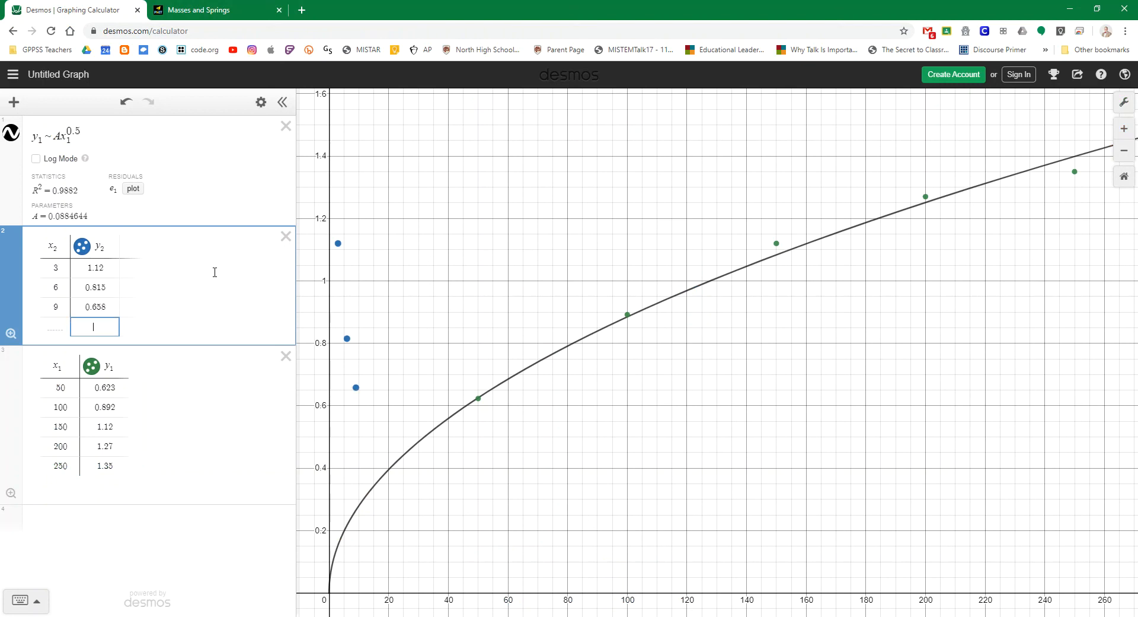
# Back in the simulation, set the spring constant to its Large maximum and time ten oscillations from a reset stopwatch.
pyautogui.click(199, 10)
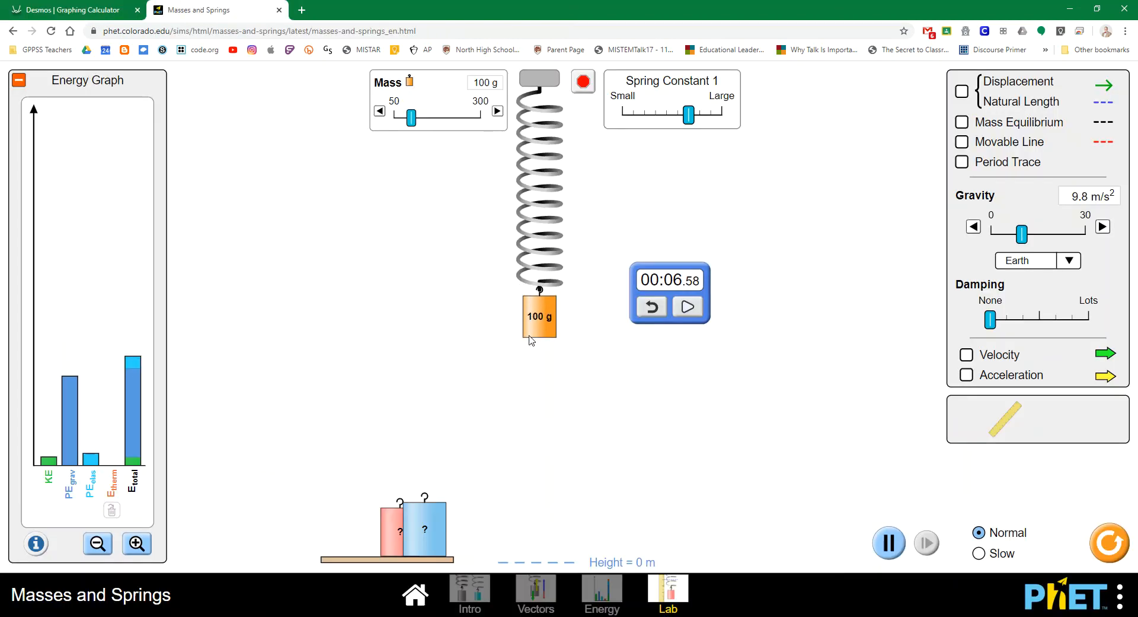
pyautogui.moveTo(688, 115); pyautogui.dragTo(722, 115)
pyautogui.click(651, 306)
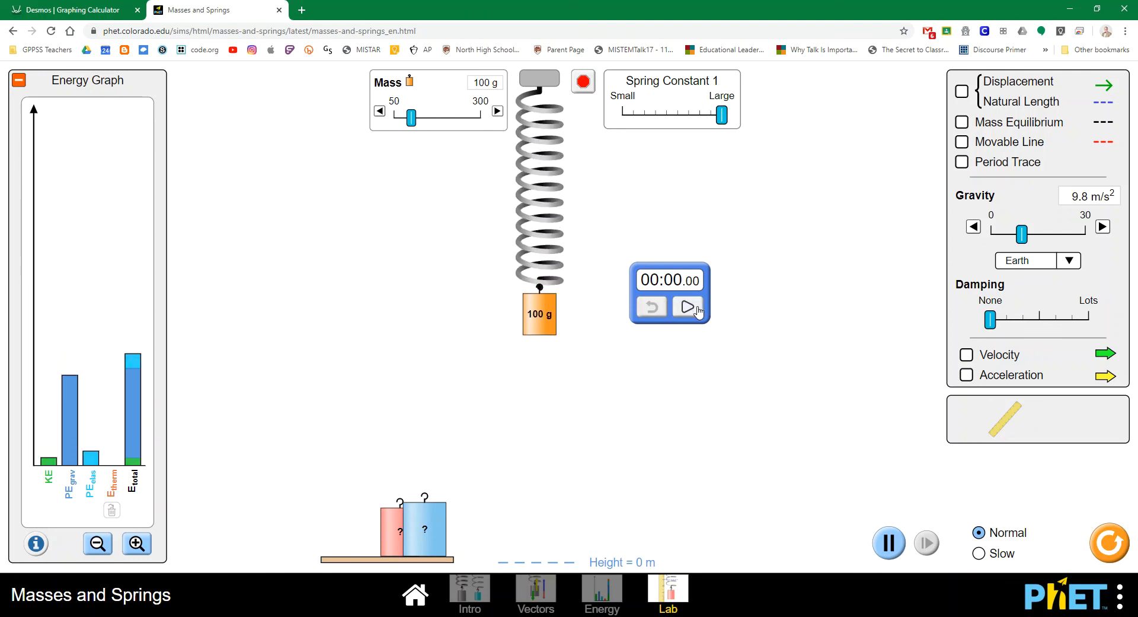
pyautogui.click(689, 307)
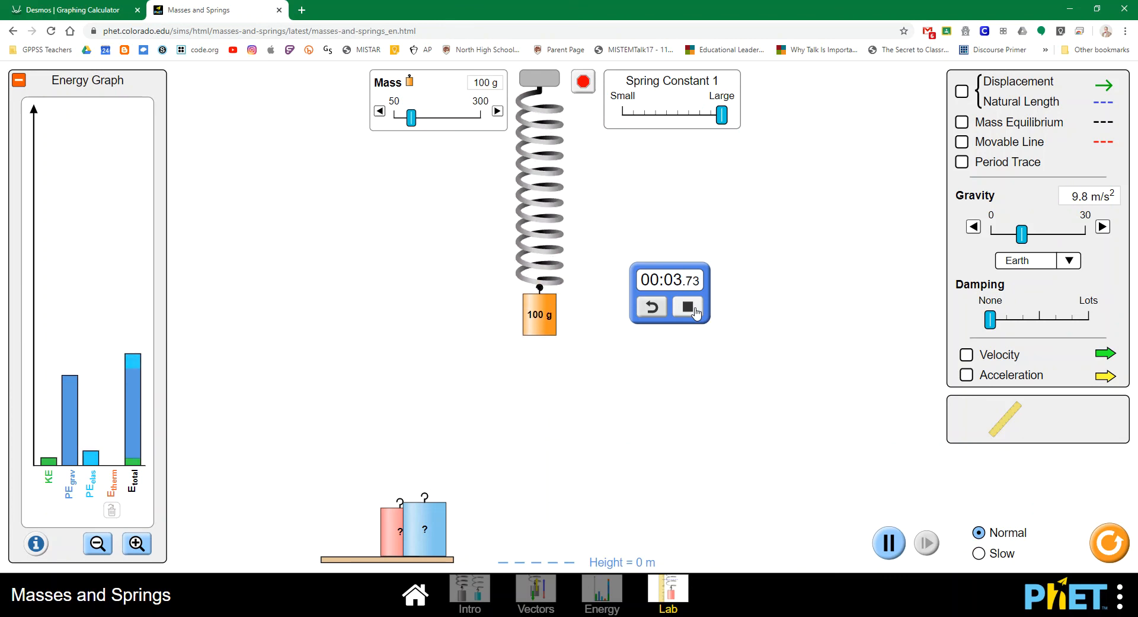
pyautogui.click(692, 309)
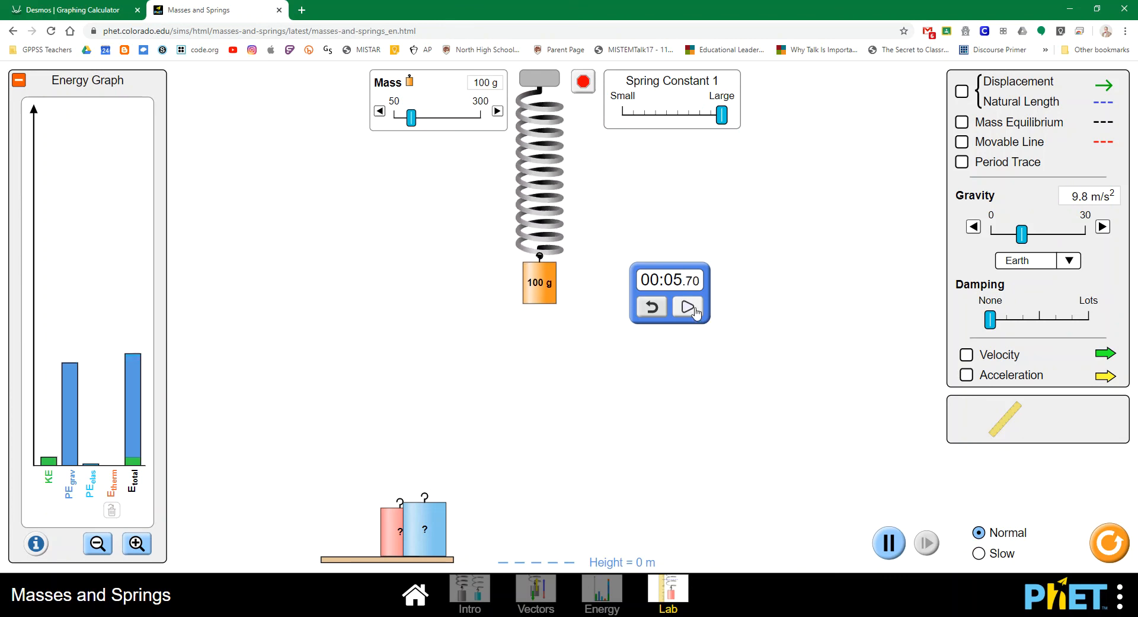
# Return to Desmos and record 12 and 0.570 in the fourth row of the x₂, y₂ table.
pyautogui.click(71, 10)
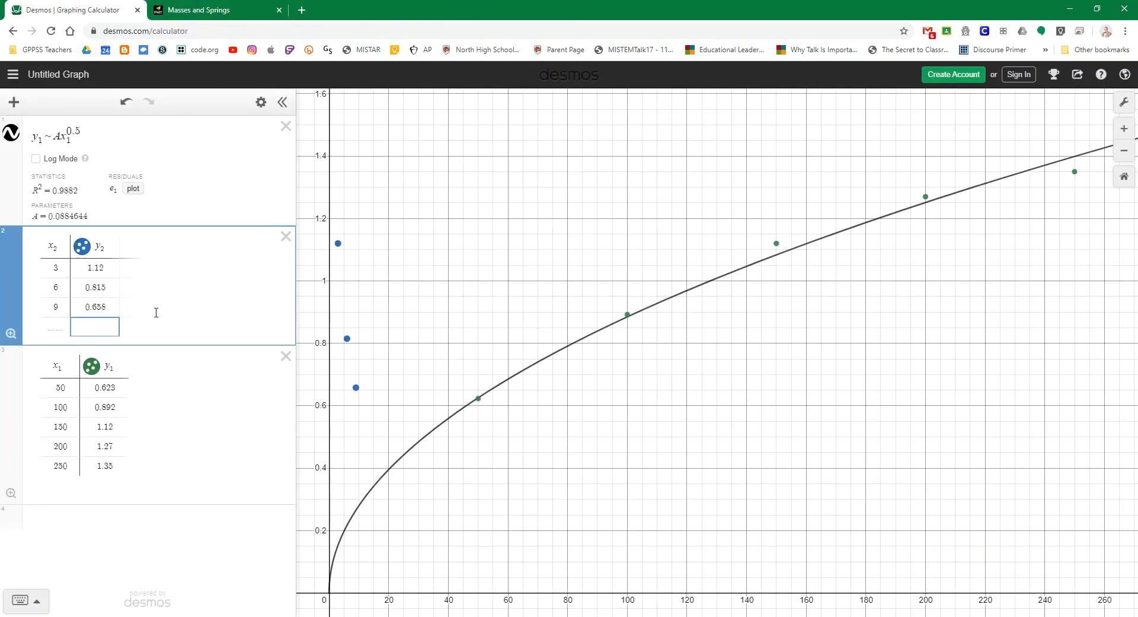
pyautogui.click(39, 325)
pyautogui.write('1')
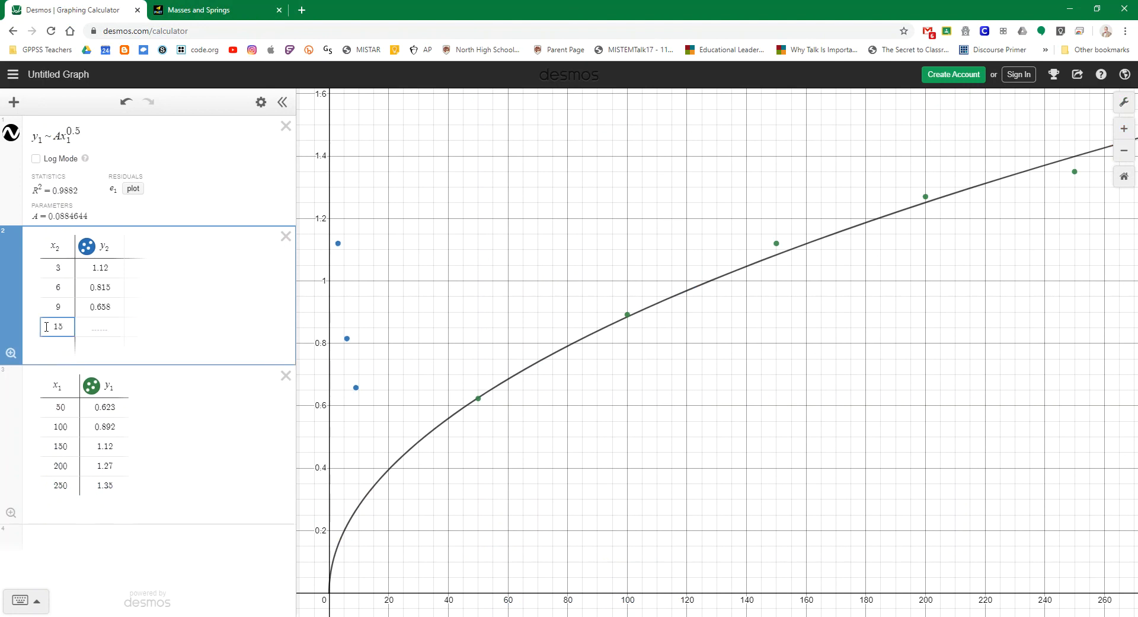
pyautogui.write('2')
pyautogui.press('Tab')
pyautogui.write('0.574')
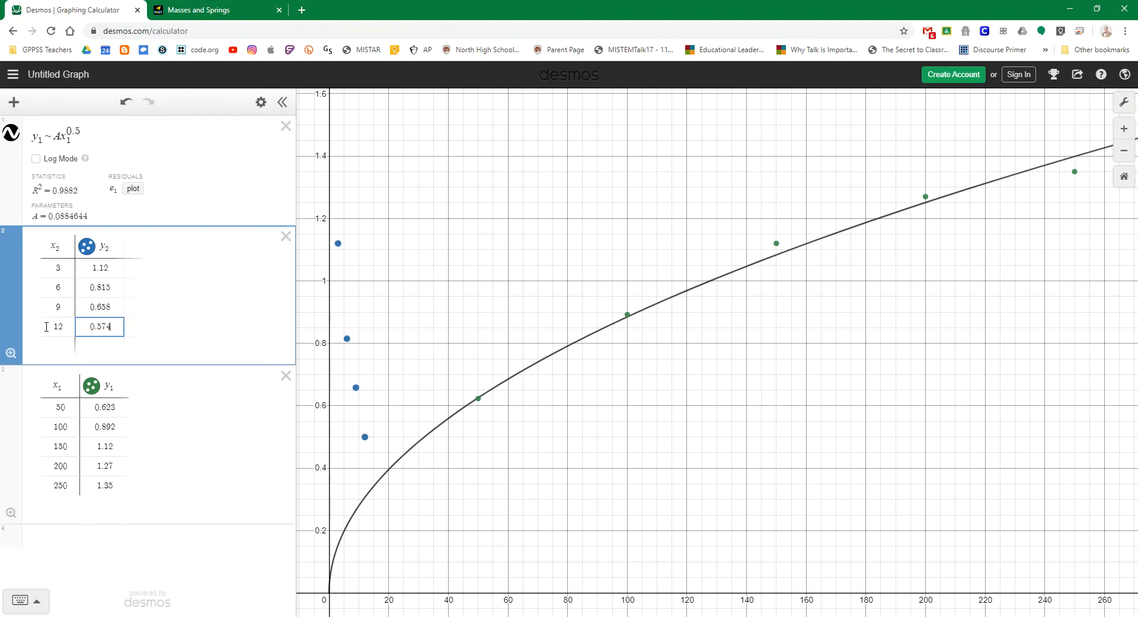
pyautogui.press('BackSpace')
pyautogui.write('0')
# Hide the y₁ data points and their fitted regression curve on the graph.
pyautogui.click(91, 386)
pyautogui.click(11, 129)
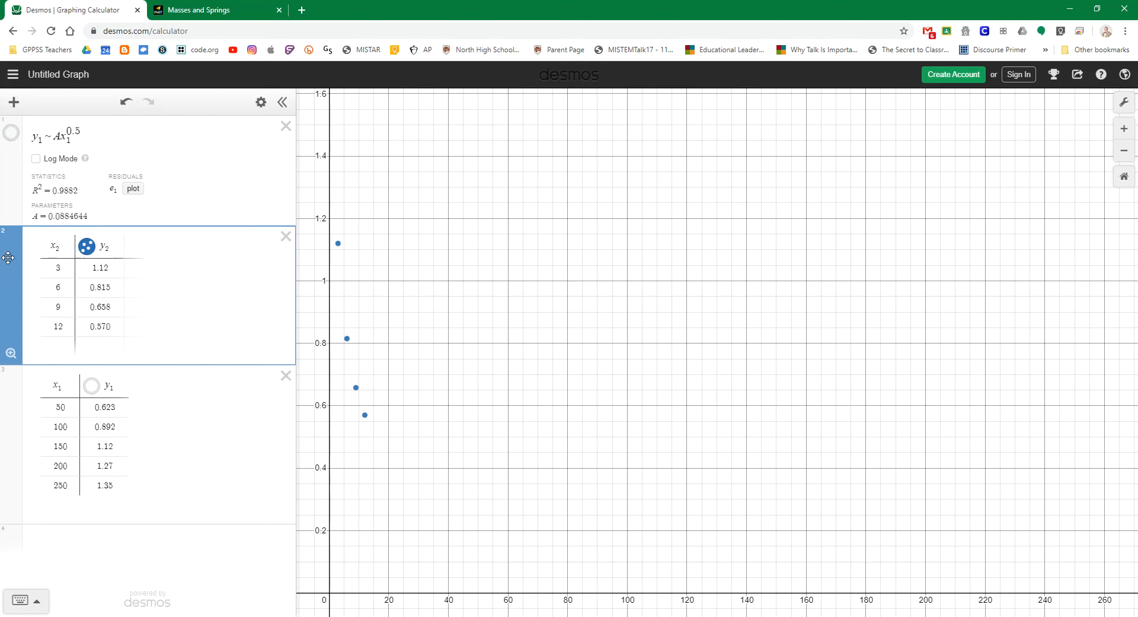
# Move the x₂, y₂ table to the start of the expression list and add a blank expression below it.
pyautogui.moveTo(8, 257); pyautogui.dragTo(8, 145)
pyautogui.click(18, 102)
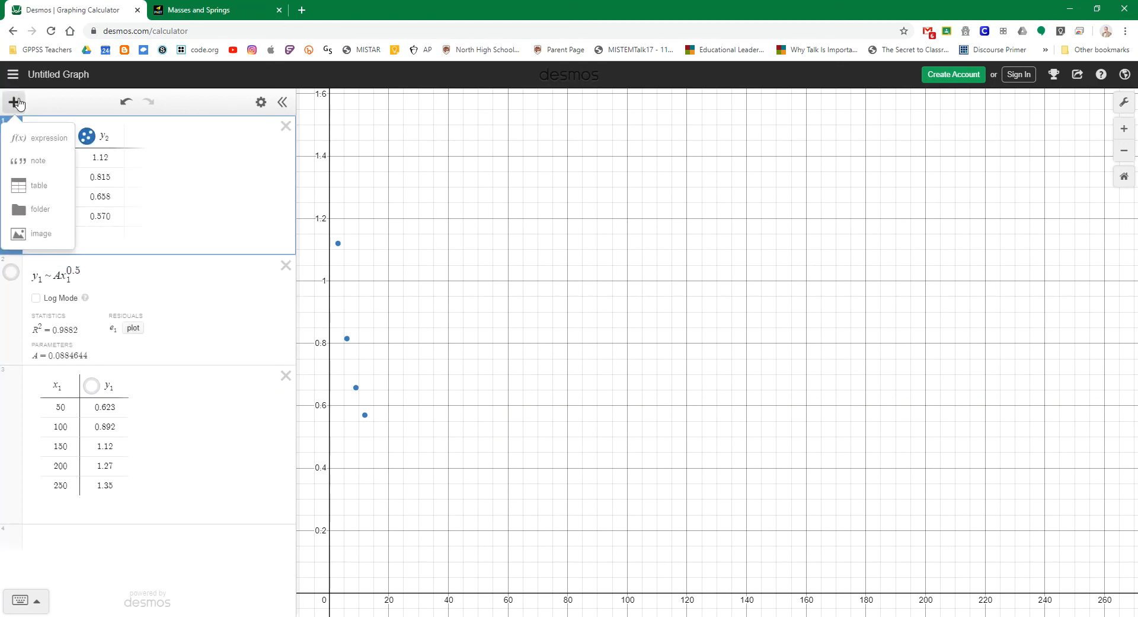
pyautogui.click(48, 139)
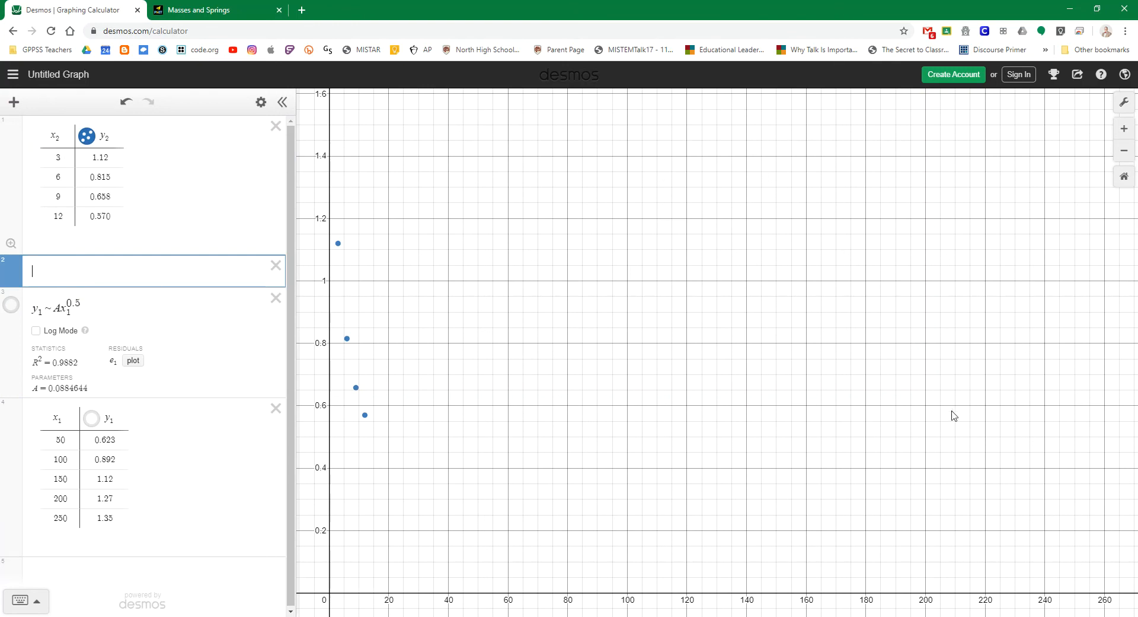
# Set the graph's x-axis range from 0 to 12, then widen the view slightly to fit all four points.
pyautogui.click(1123, 103)
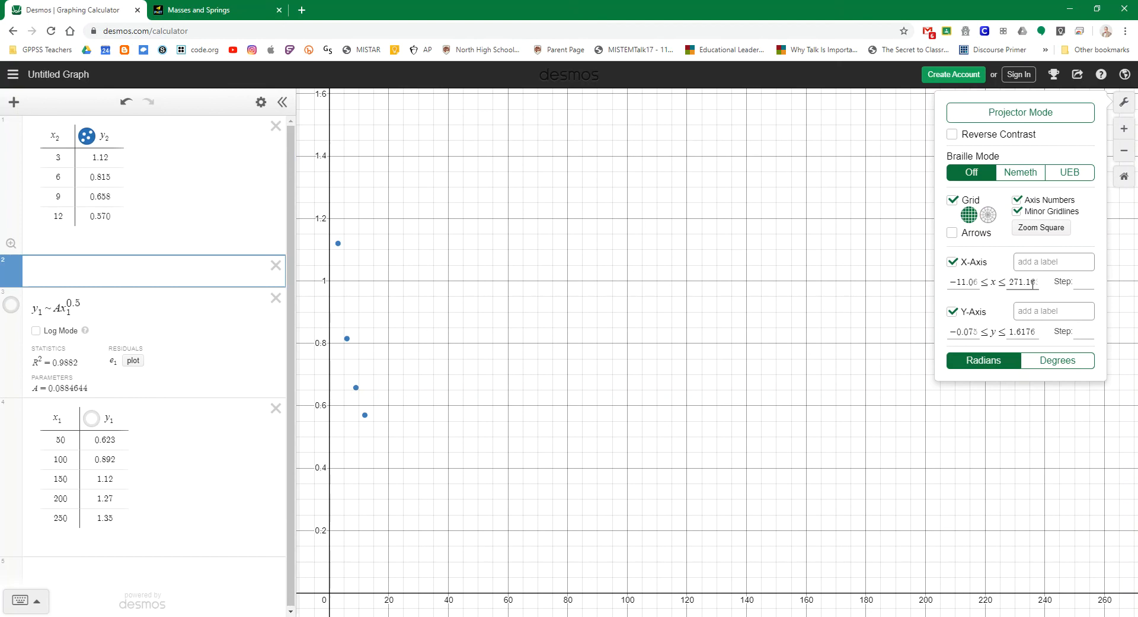
pyautogui.click(983, 279)
pyautogui.hotkey('ctrl', 'a')
pyautogui.write('0')
pyautogui.press('Tab')
pyautogui.write('12')
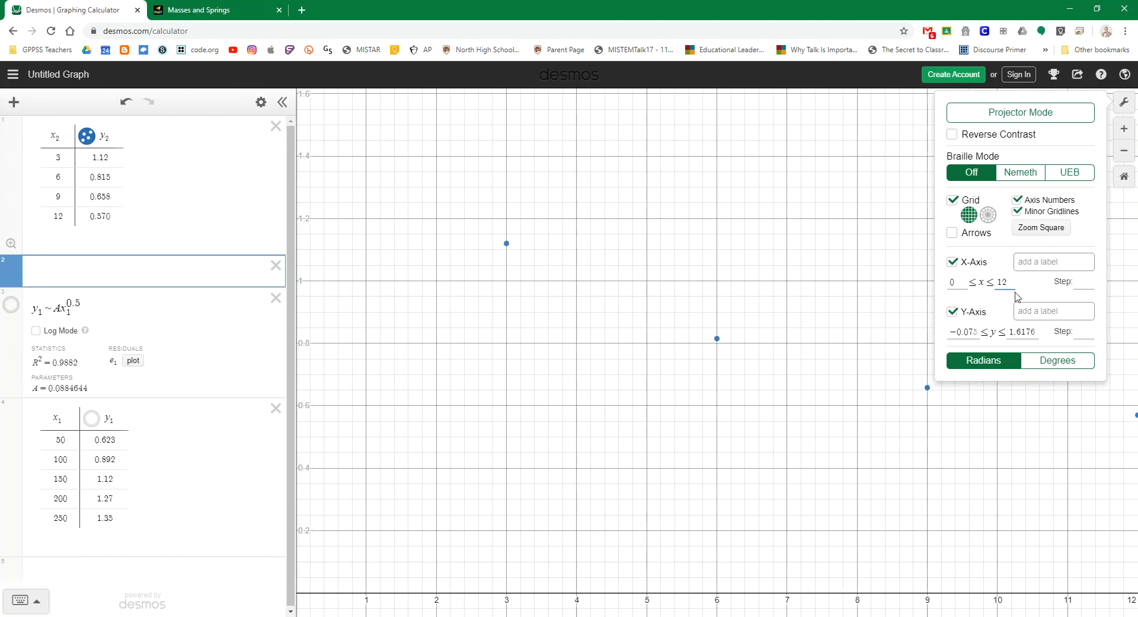
pyautogui.press('Tab')
pyautogui.click(654, 443)
pyautogui.scroll(-2, 662, 432)
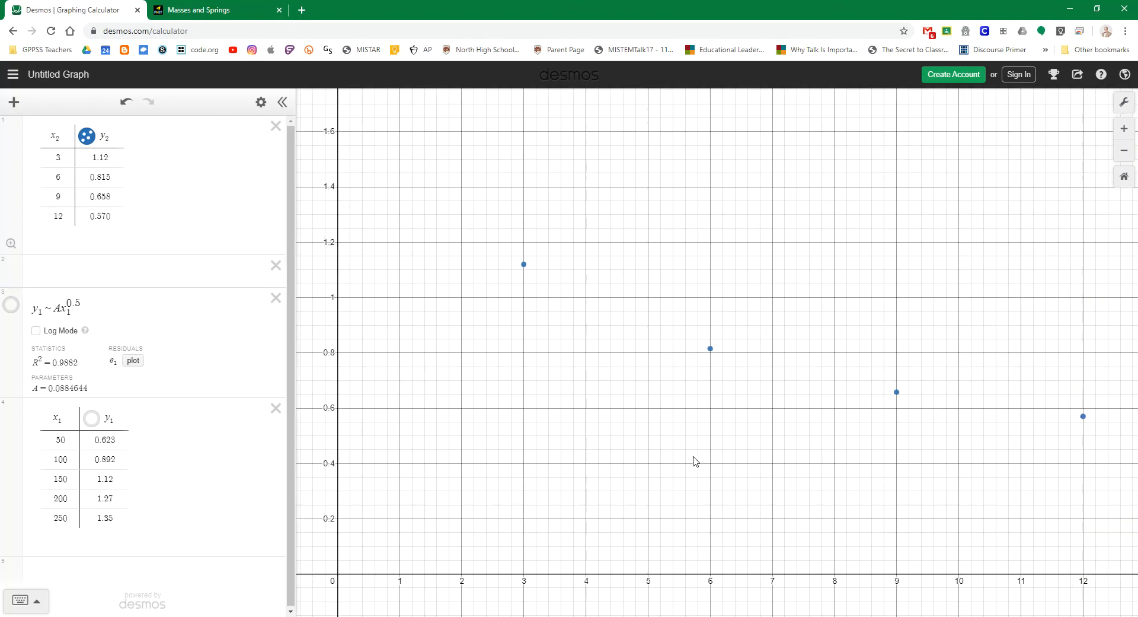
pyautogui.moveTo(702, 460); pyautogui.dragTo(686, 460)
pyautogui.scroll(-1, 686, 460)
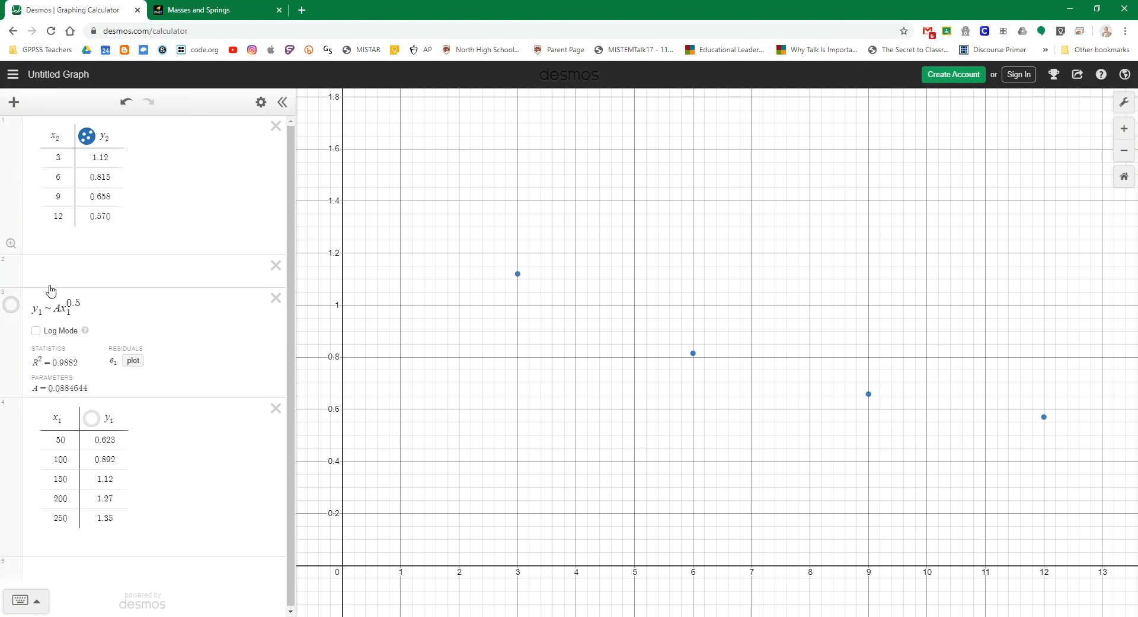
# Fit the regression y₂ ~ A/x₂^0.5 to the spring constant data in the blank expression.
pyautogui.click(84, 271)
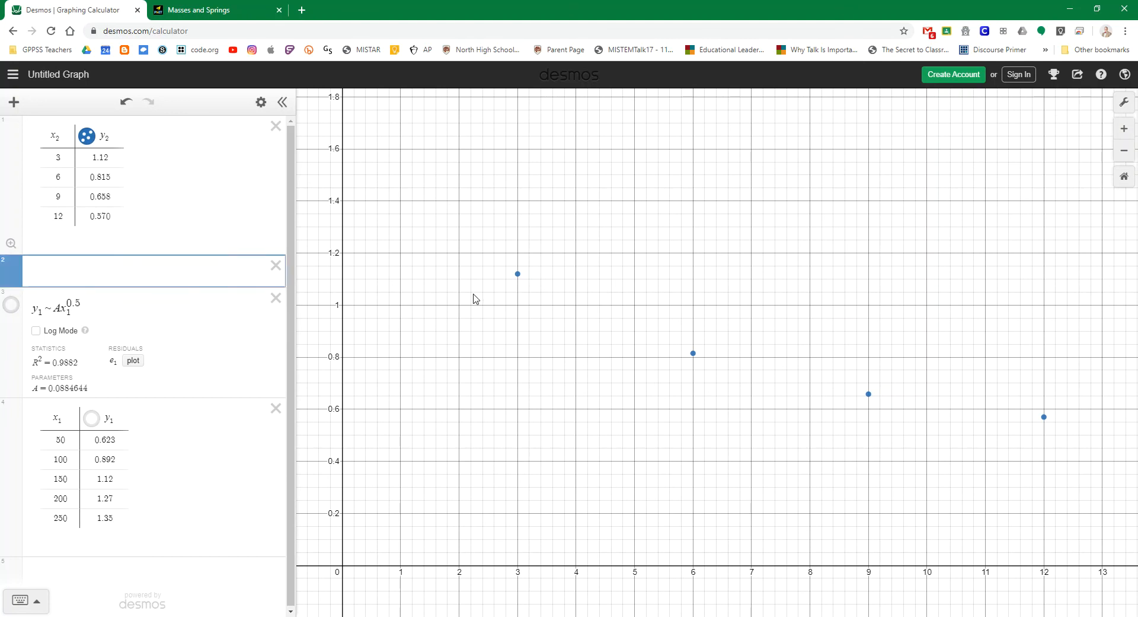
pyautogui.write('y2')
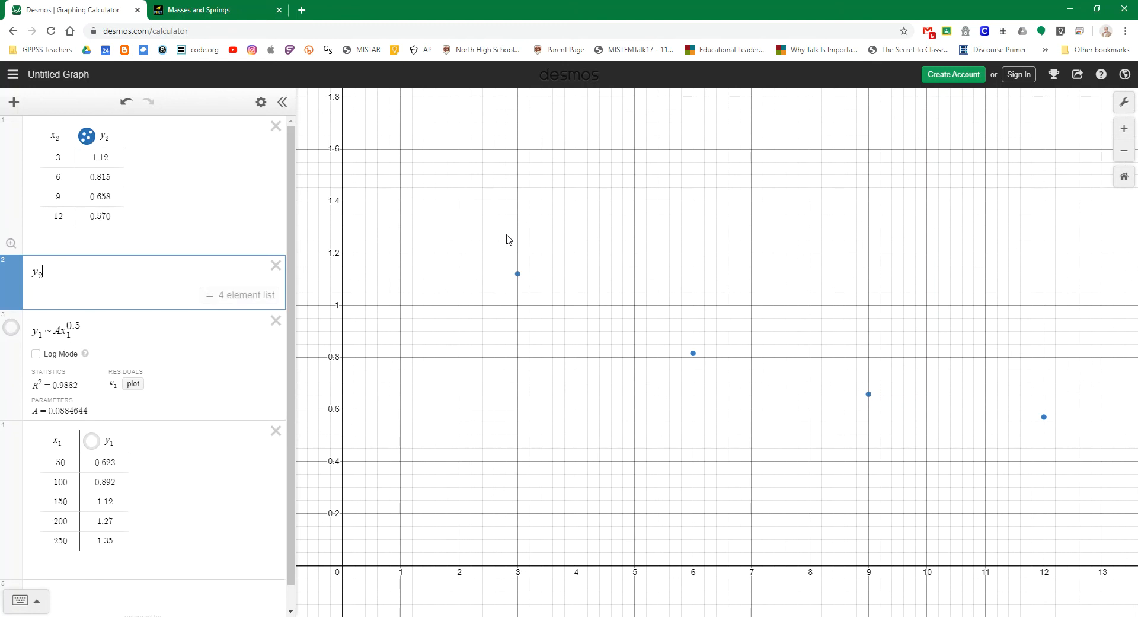
pyautogui.write('~')
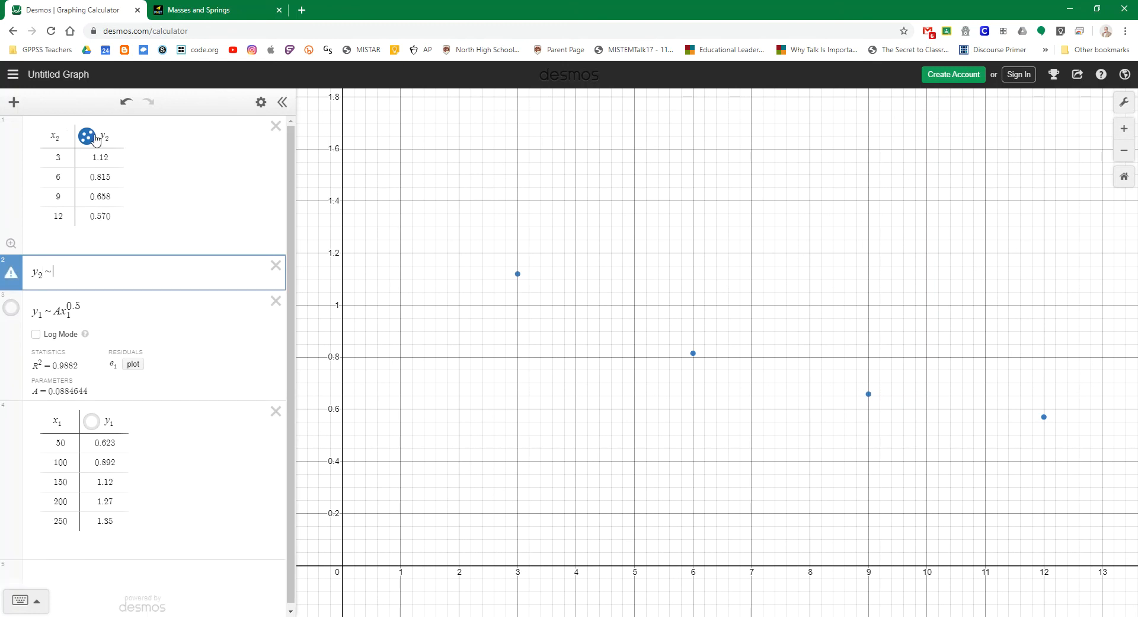
pyautogui.write('A')
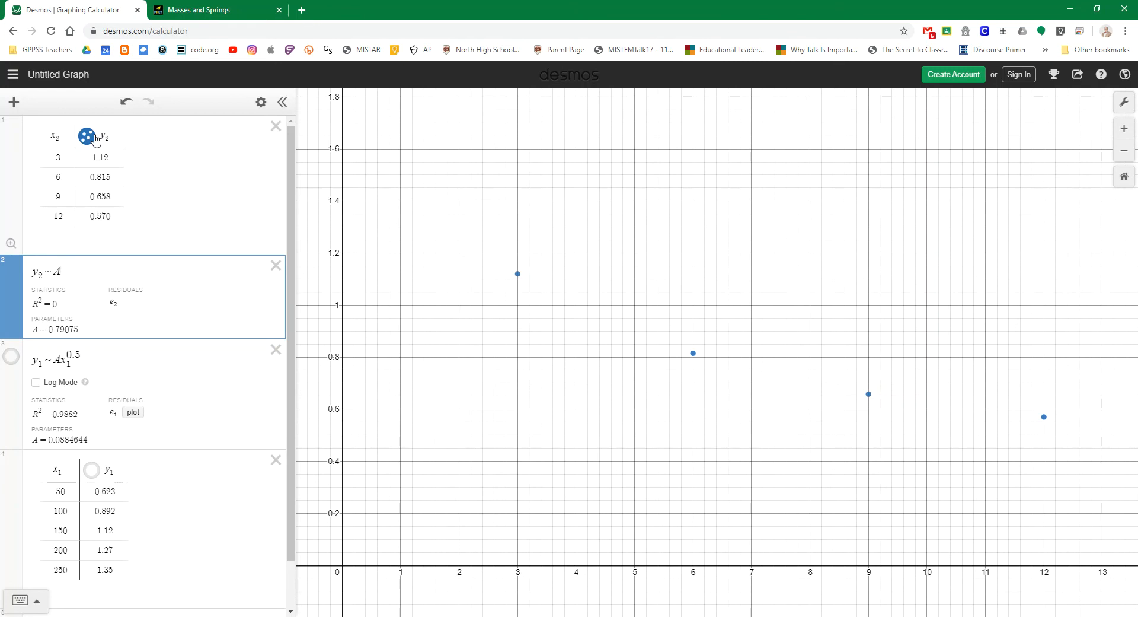
pyautogui.write('/')
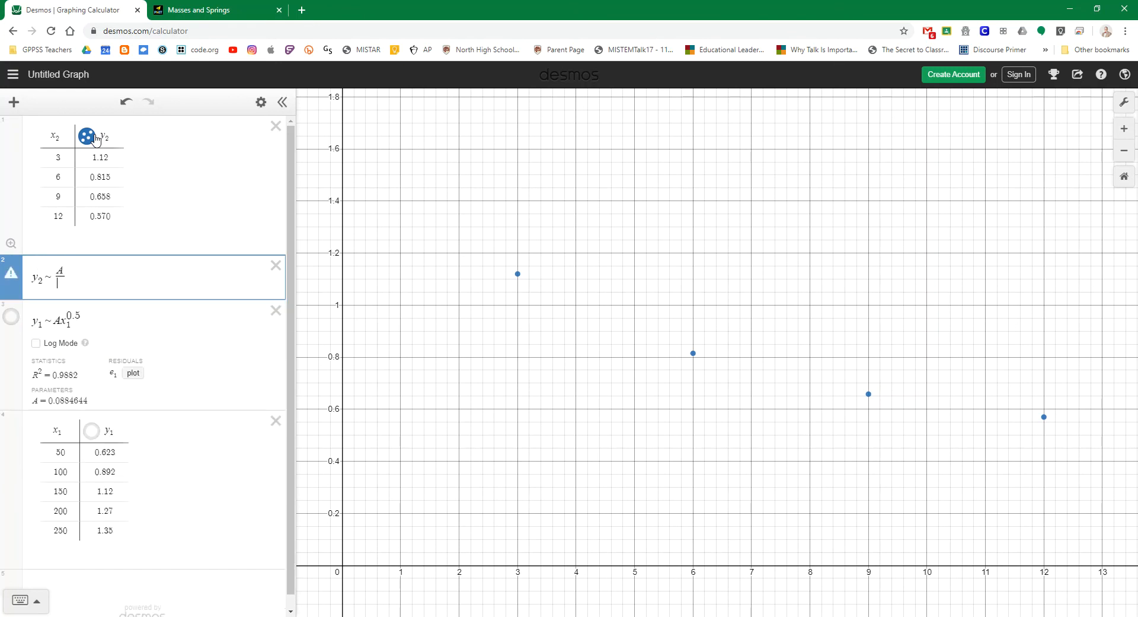
pyautogui.write('x2^')
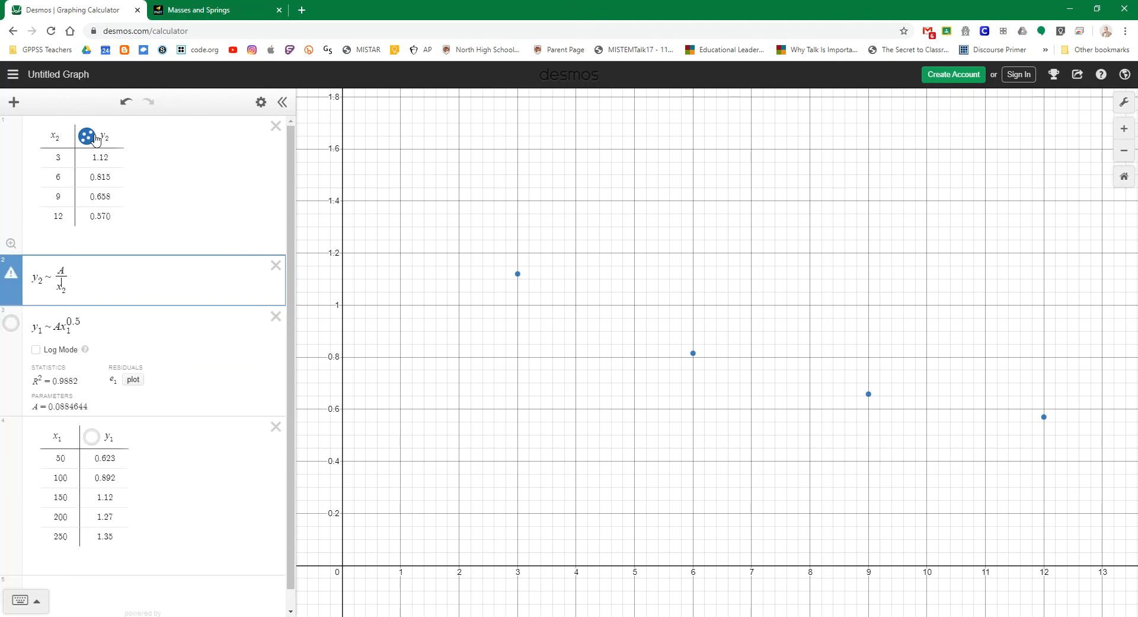
pyautogui.write('0.3')
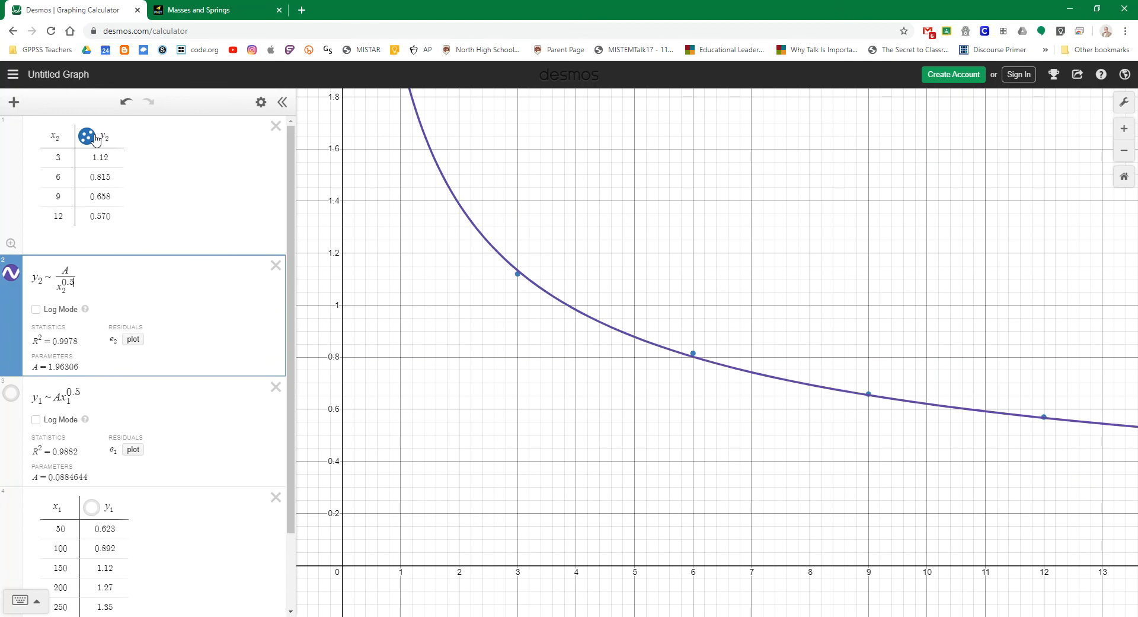